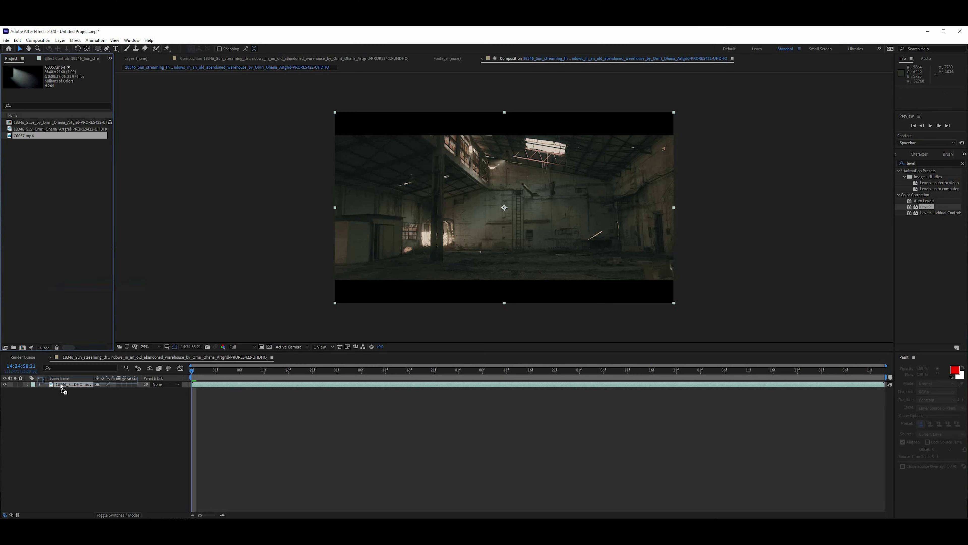
Place C0057.mp4 above the warehouse footage and set its blend mode to Screen.
left_click_drag(61, 386, 62, 385)
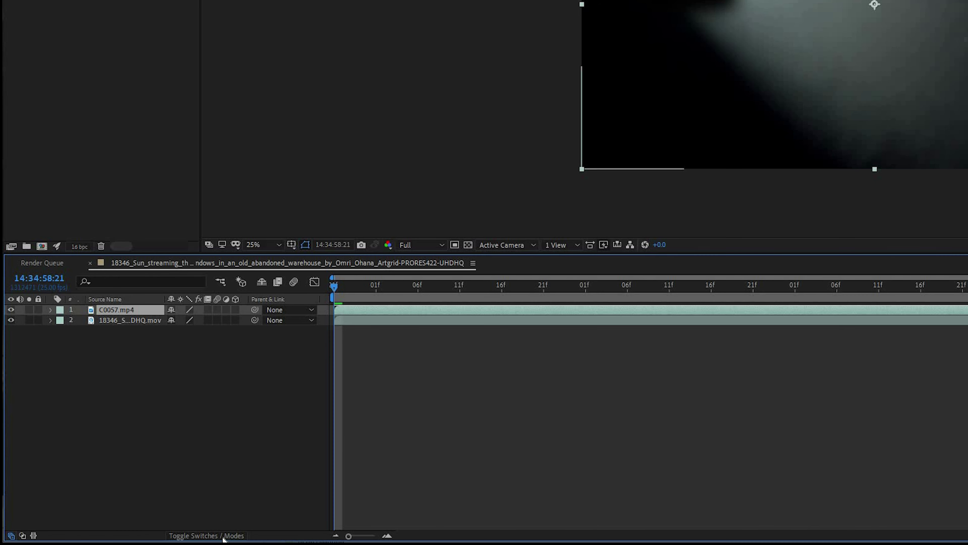
left_click(223, 535)
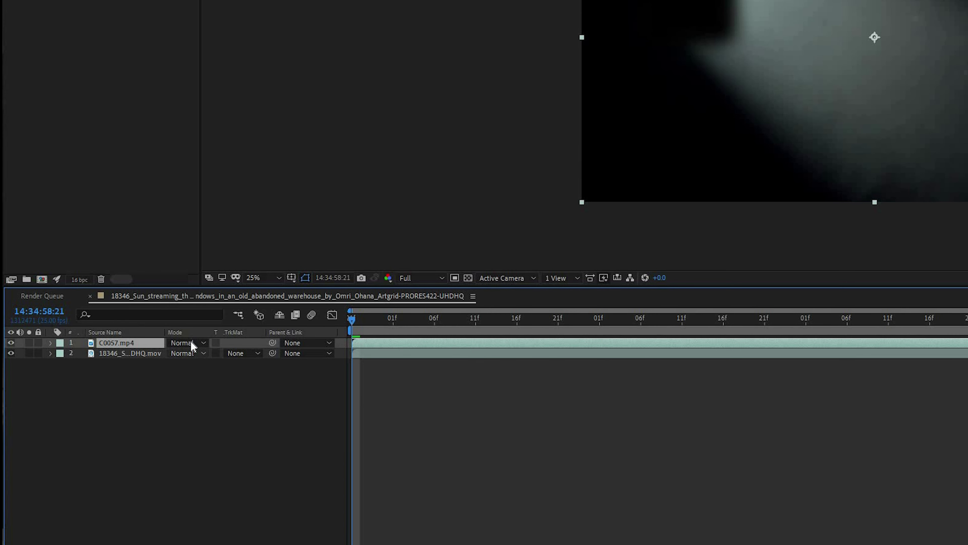
left_click(191, 309)
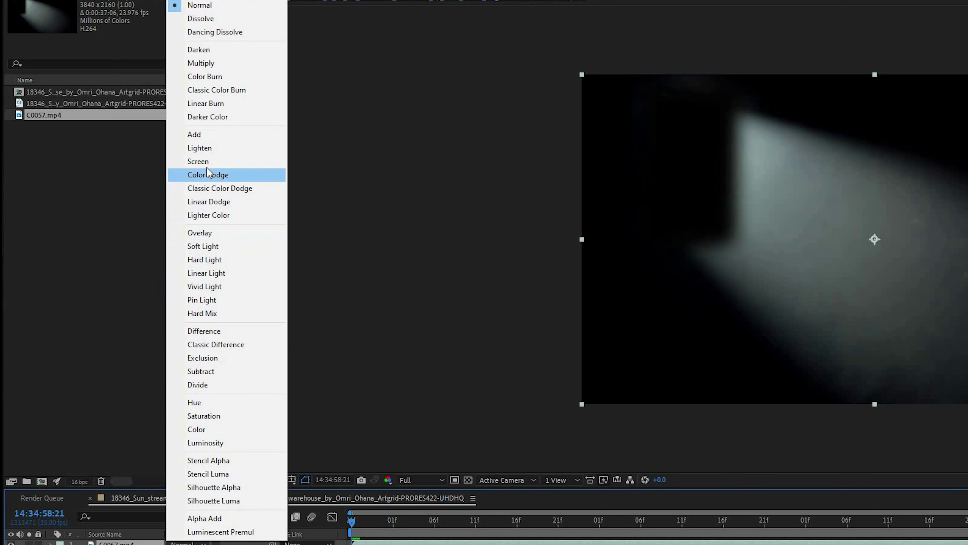
left_click(198, 35)
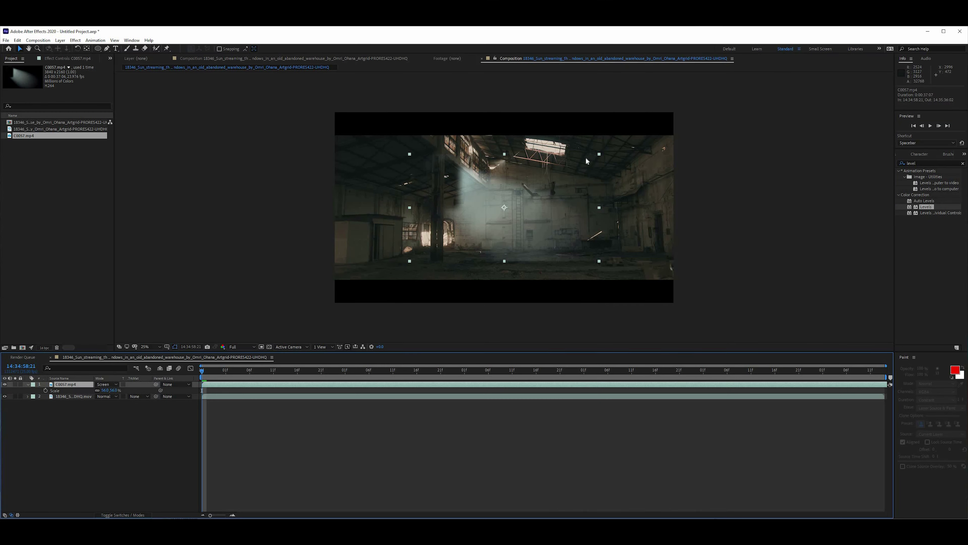
Scale the C0057 beam down, rotate it to -30° and move it under the skylight.
left_click_drag(586, 157, 434, 165)
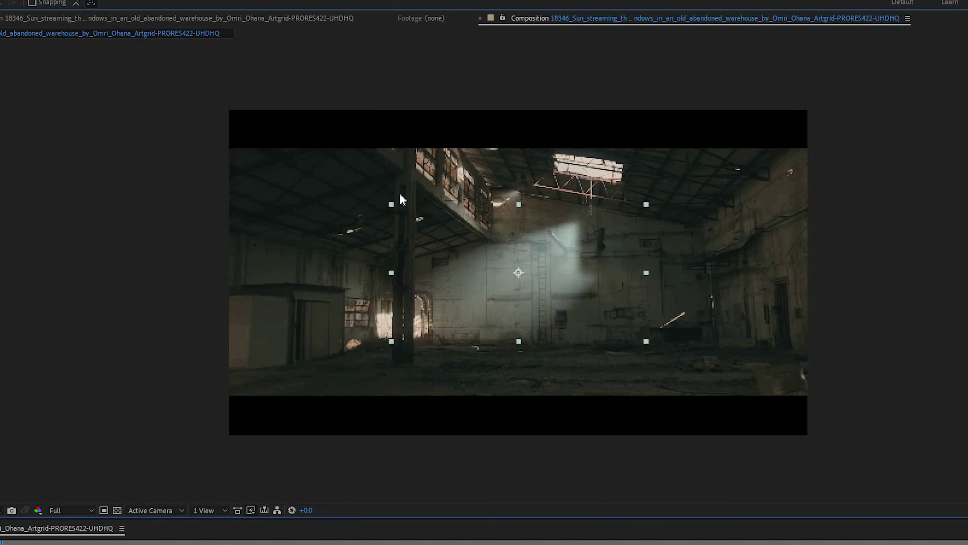
left_click_drag(401, 194, 373, 199)
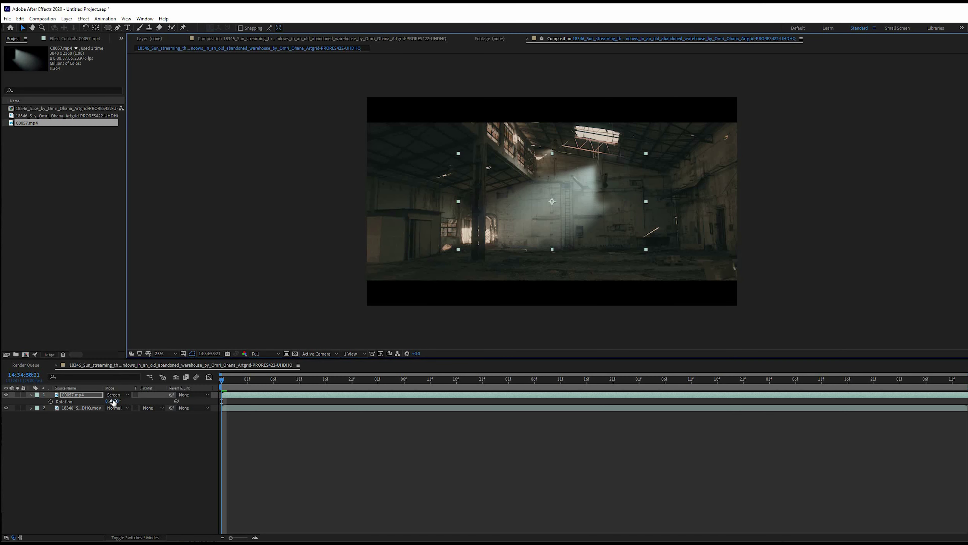
left_click_drag(105, 400, 163, 377)
left_click_drag(549, 230, 562, 196)
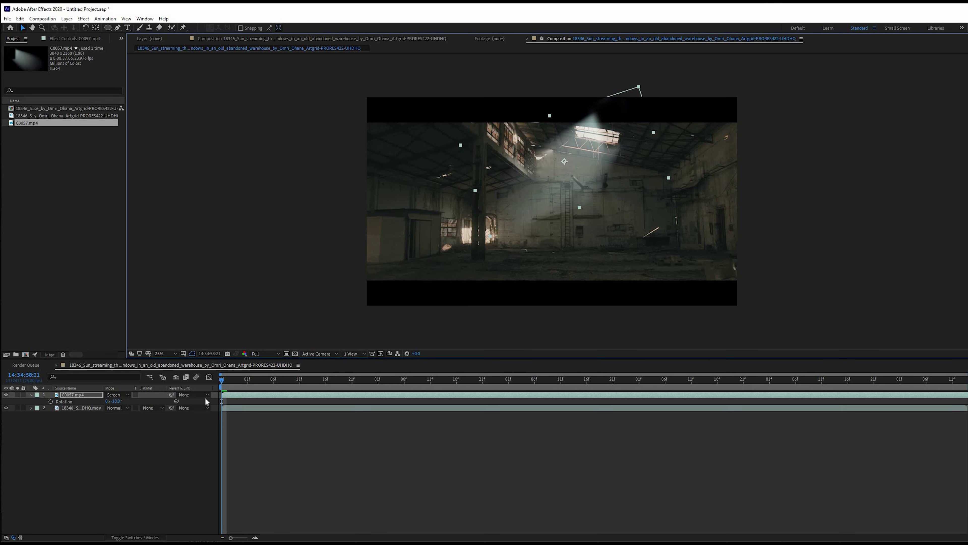
left_click_drag(110, 401, 106, 401)
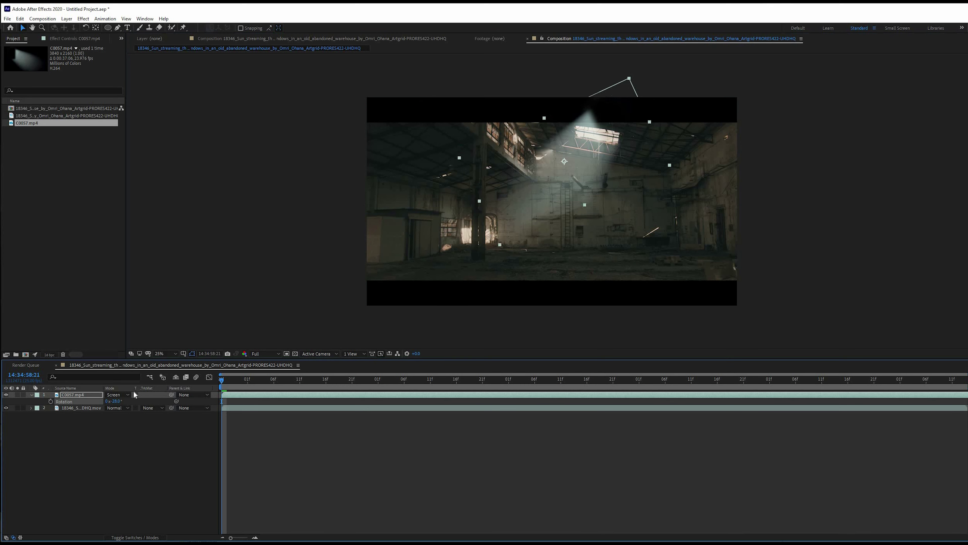
left_click_drag(558, 189, 561, 187)
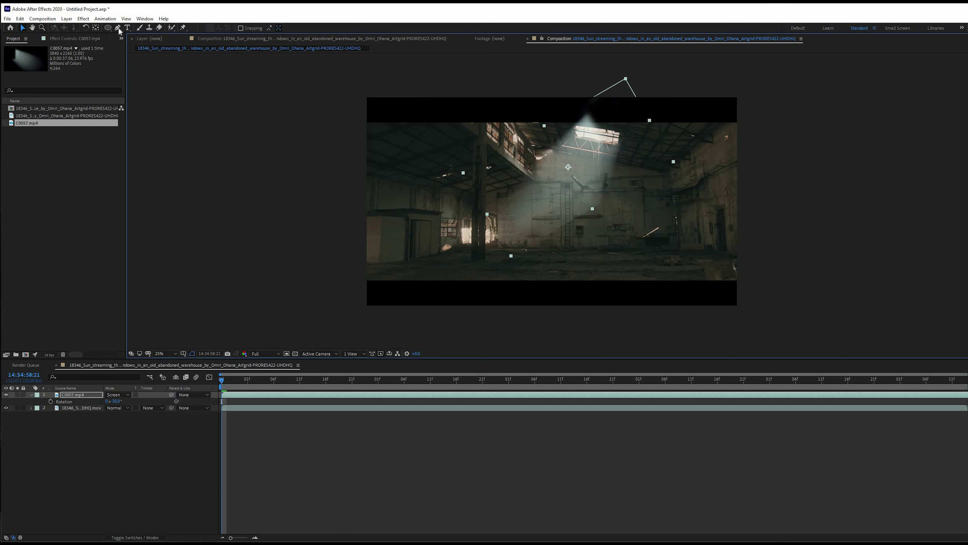
Draw a beam mask at the skylight plus a second Subtract mask feathered to 436.
key("g")
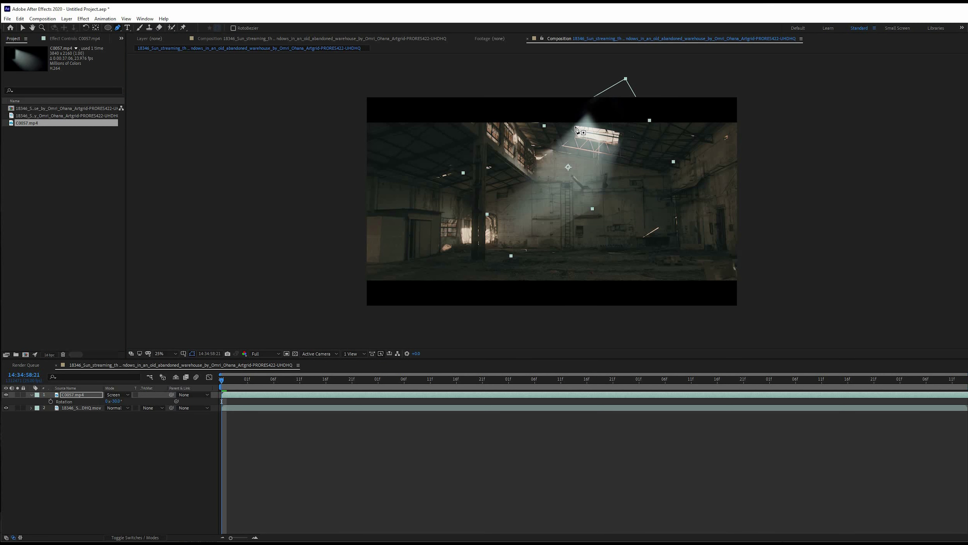
left_click(575, 126)
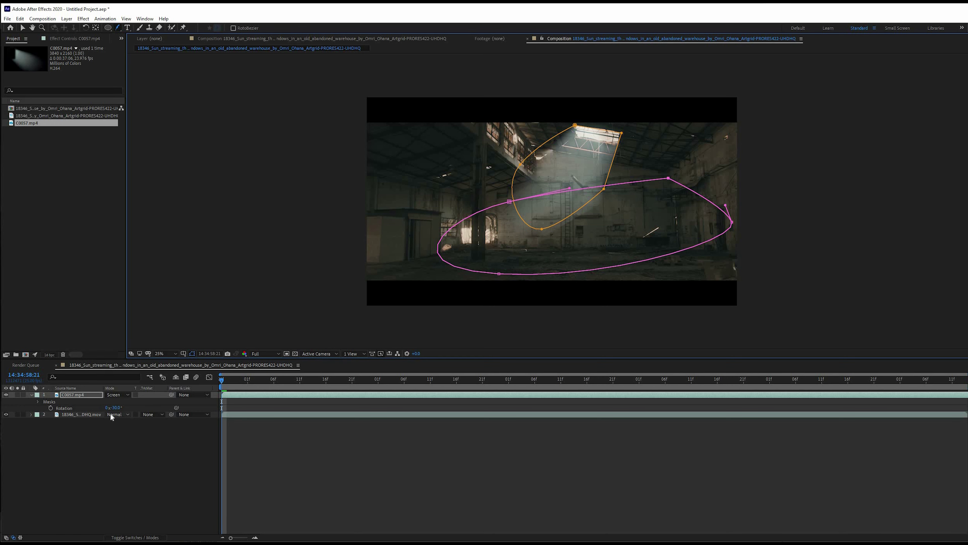
key("f")
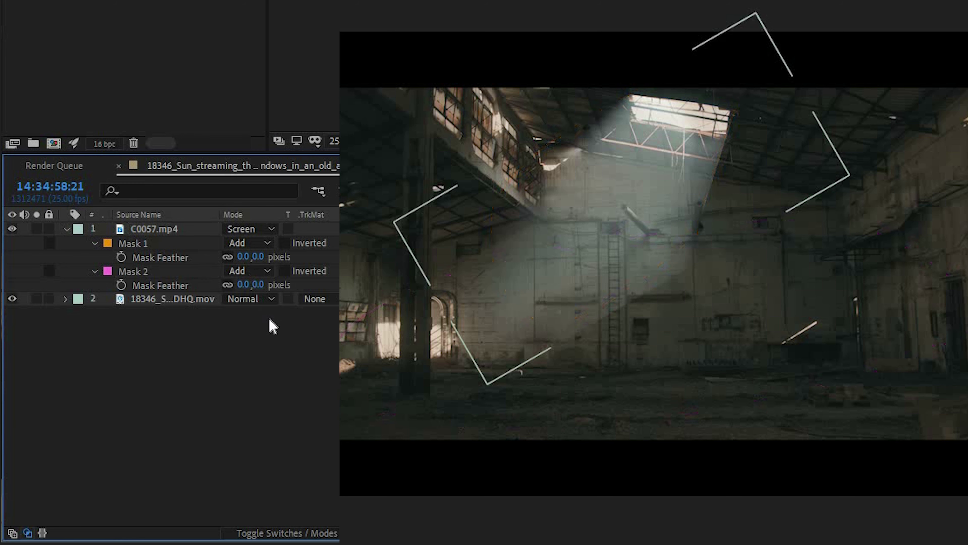
left_click(117, 414)
left_click(125, 439)
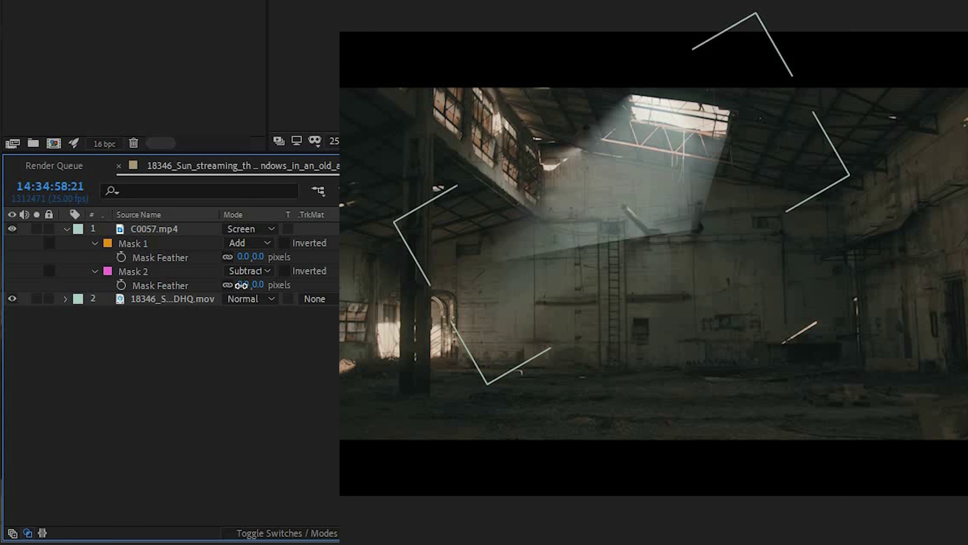
left_click_drag(243, 284, 269, 262)
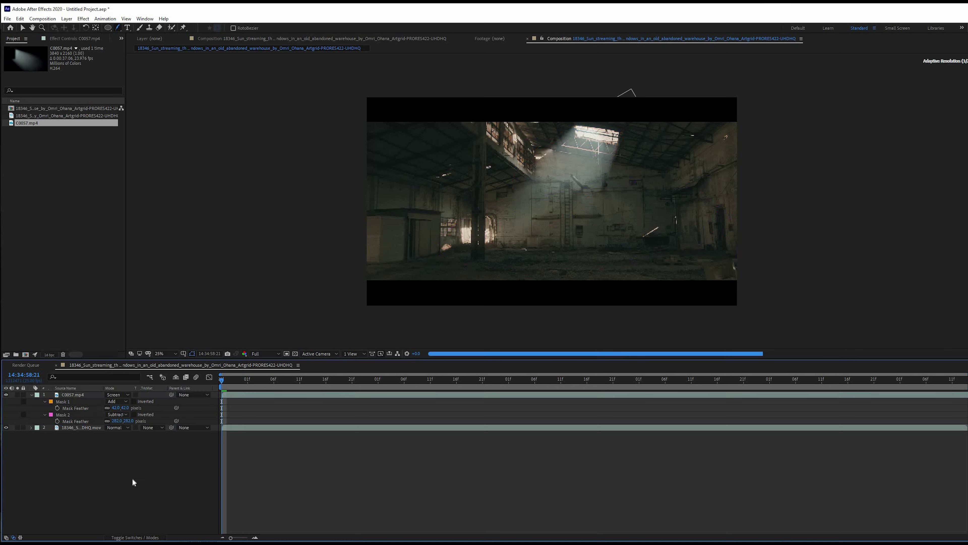
left_click(110, 438)
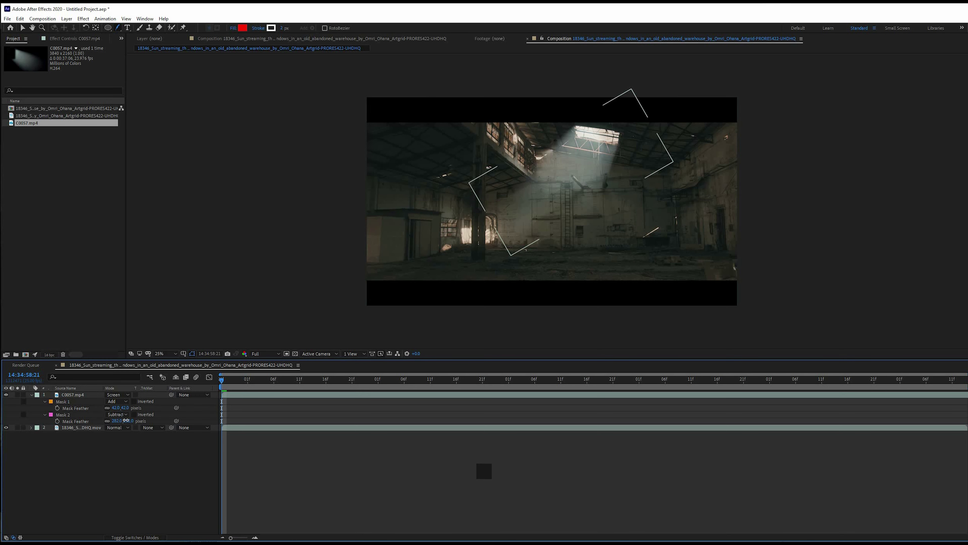
left_click_drag(126, 420, 159, 478)
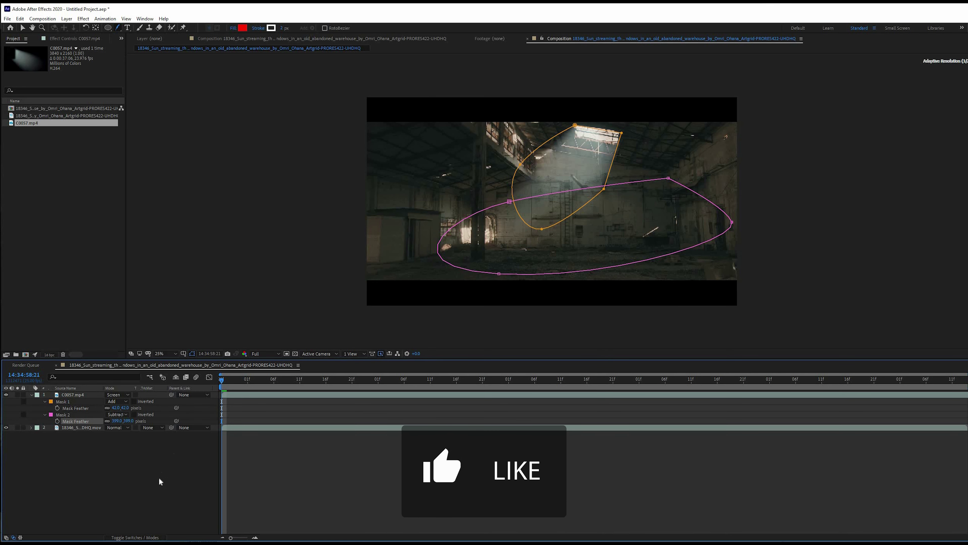
left_click(241, 437)
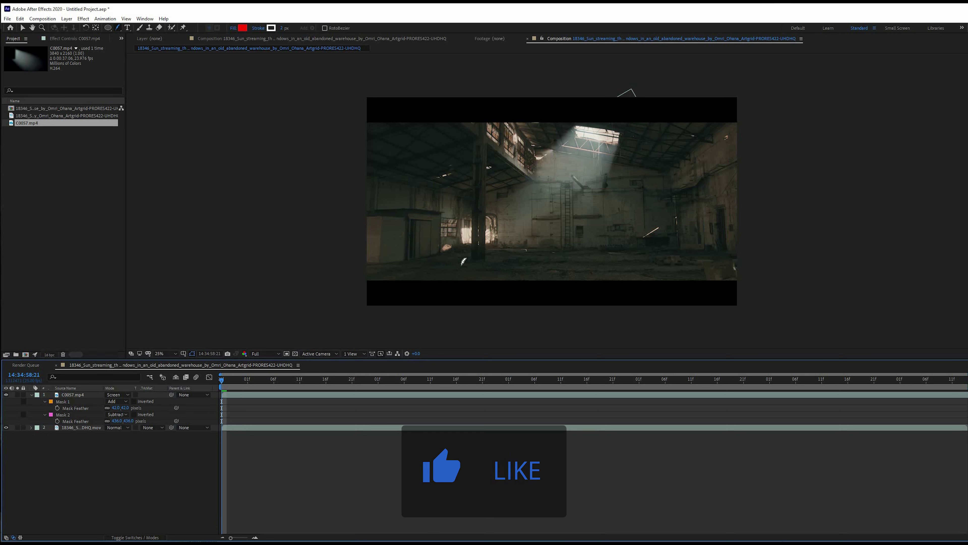
Preview the composition, then import Particles Slow Subtle 1.mp4 into the project.
key("space")
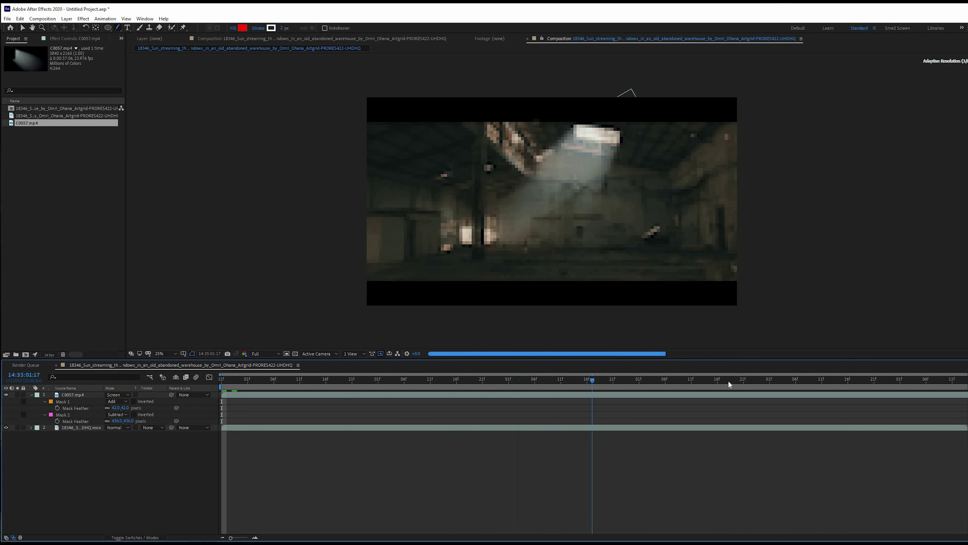
key("alt+Tab")
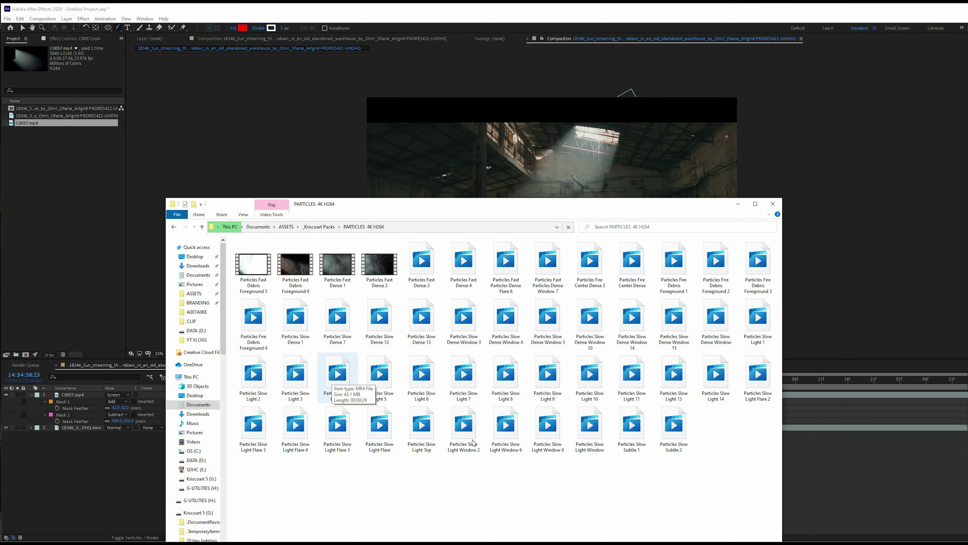
left_click_drag(631, 424, 79, 232)
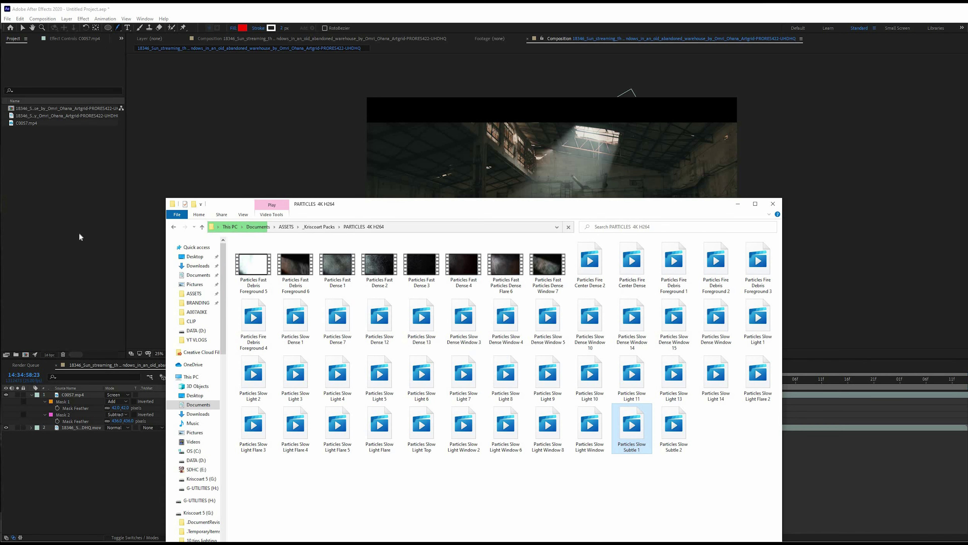
left_click(81, 237)
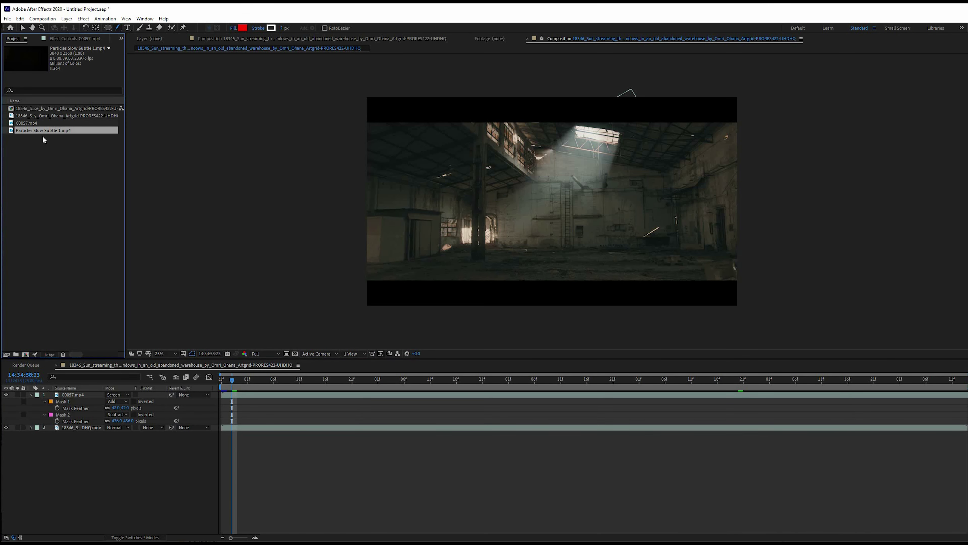
Add Particles Slow Subtle 1.mp4 to the top of the timeline with Screen blend mode.
left_click_drag(42, 131, 78, 392)
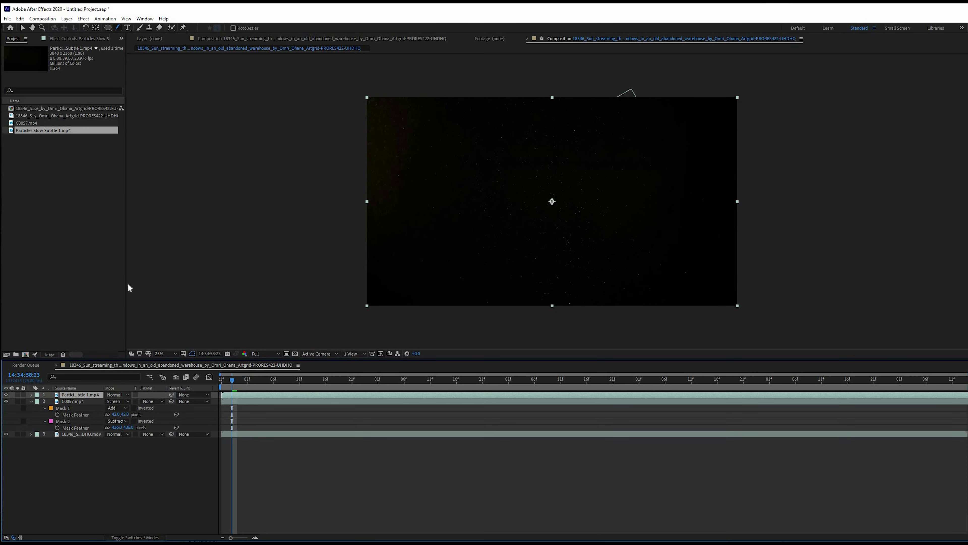
left_click(117, 395)
left_click(142, 151)
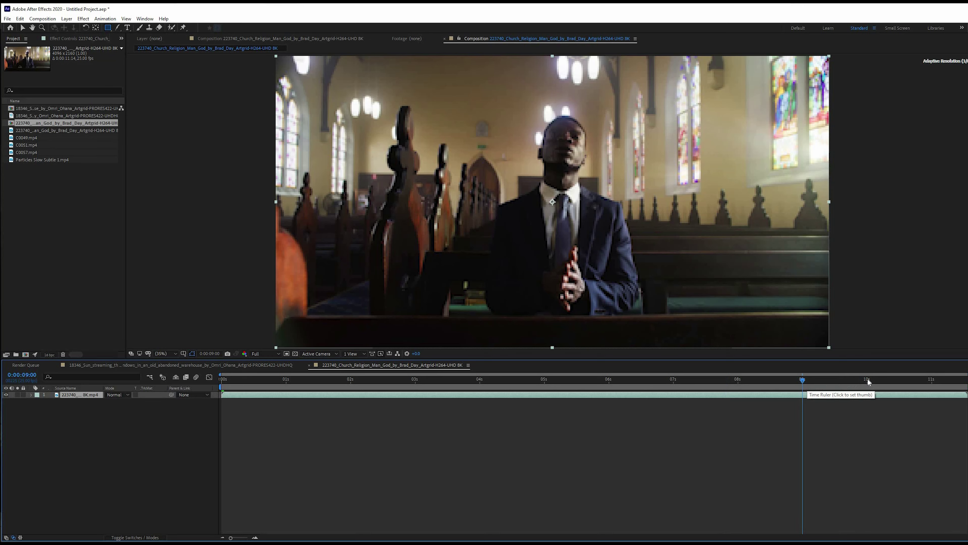
Scrub the church shot from 10 s to the end and back, then duplicate the footage layer.
left_click(868, 380)
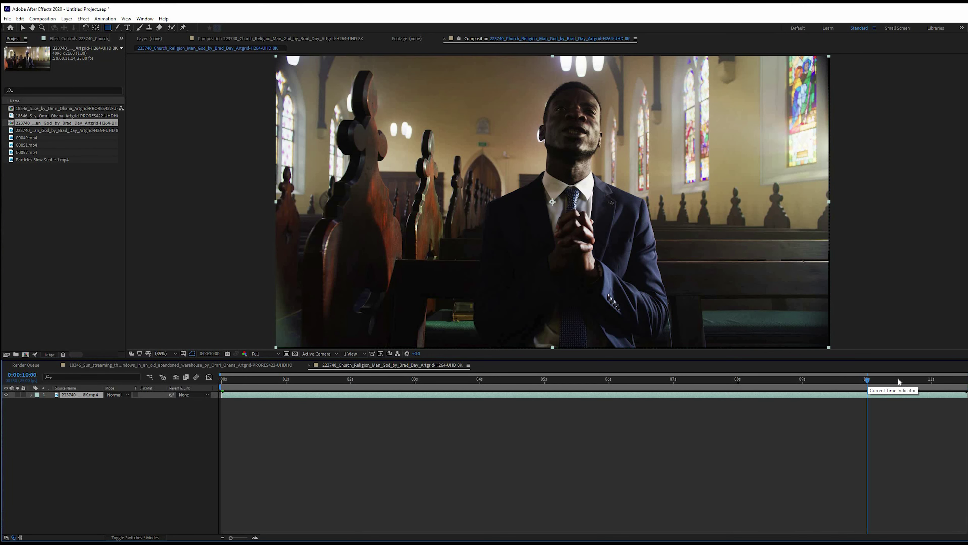
key("End")
left_click_drag(933, 382, 213, 377)
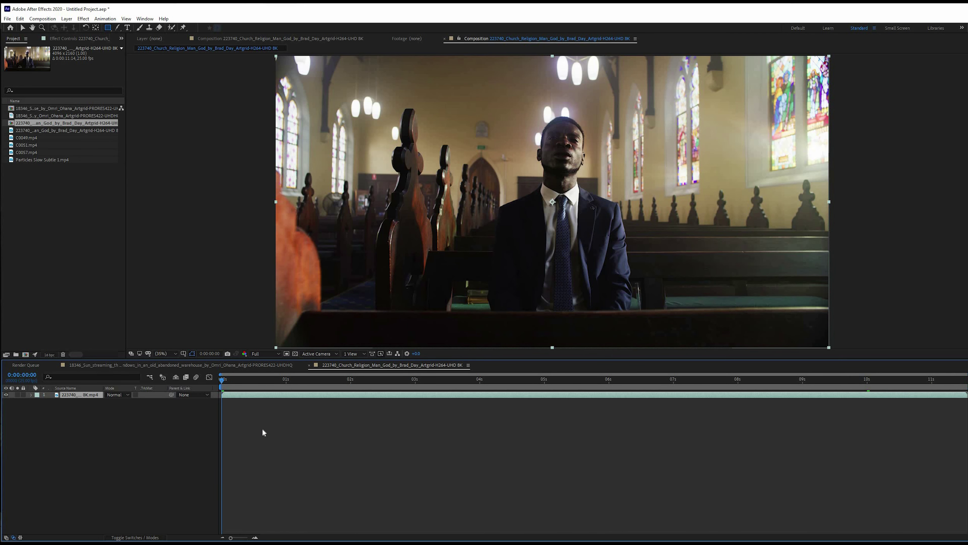
key("ctrl+d")
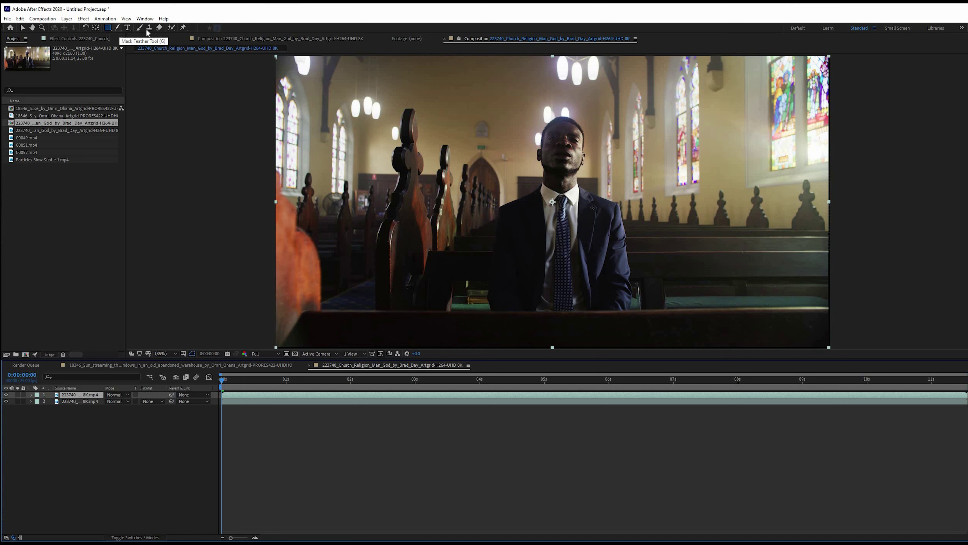
Pick the Roto Brush tool and open the top church layer in the Layer panel.
left_click(172, 30)
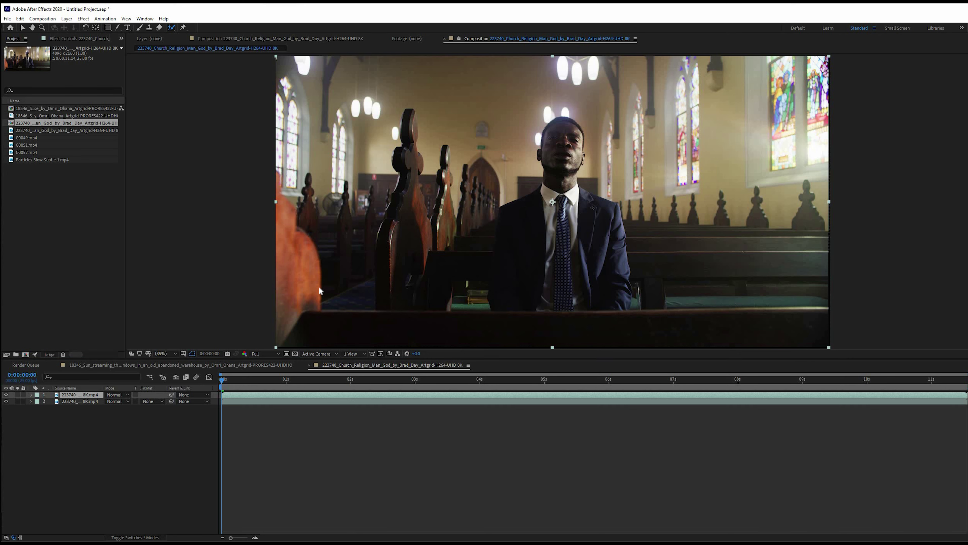
double_click(392, 307)
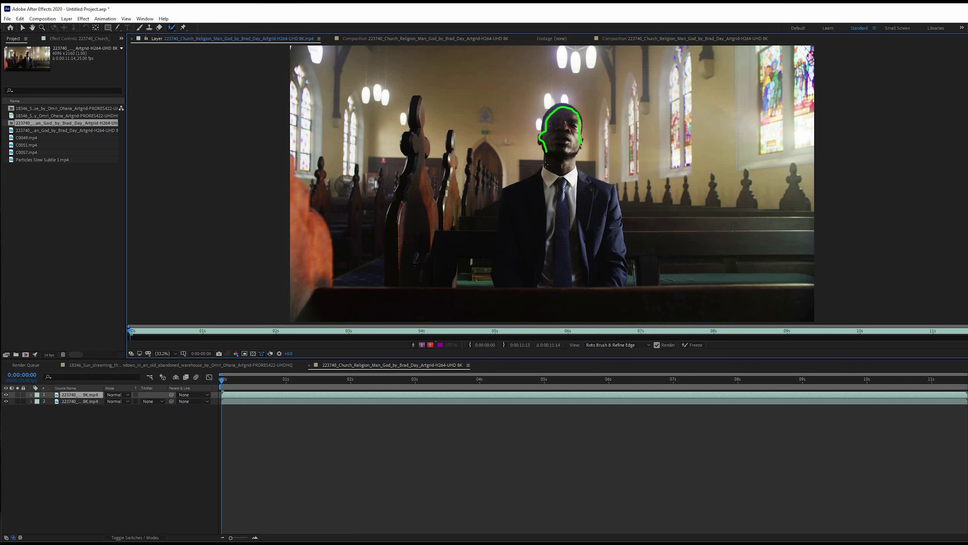
Roto-paint the man's face, collar and torso, subtracting the pews and background beside his neck and arm.
mouse_move(543, 173)
left_mouse_down()
mouse_move(500, 204)
mouse_move(497, 286)
left_mouse_up()
mouse_move(590, 288)
left_mouse_down()
mouse_move(616, 287)
mouse_move(625, 274)
mouse_move(622, 221)
mouse_move(615, 190)
mouse_move(573, 165)
left_mouse_up()
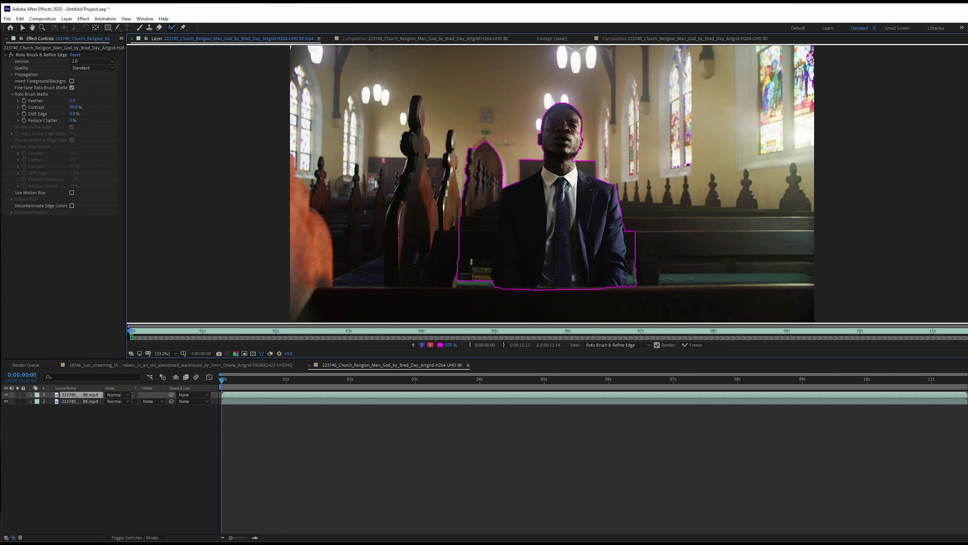
mouse_move(490, 247)
left_mouse_down()
mouse_move(486, 278)
mouse_move(457, 287)
mouse_move(438, 229)
mouse_move(515, 140)
left_mouse_up()
mouse_move(443, 161)
left_mouse_down()
mouse_move(462, 130)
mouse_move(503, 121)
mouse_move(506, 185)
left_mouse_up()
mouse_move(599, 177)
left_mouse_down()
mouse_move(608, 150)
mouse_move(581, 156)
left_mouse_up()
left_click_drag(628, 238, 629, 276)
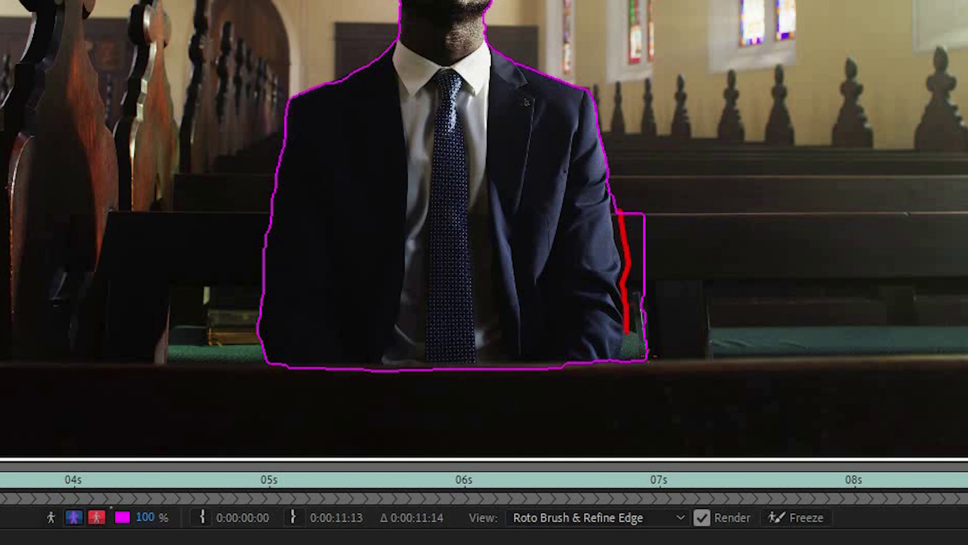
mouse_move(640, 353)
left_mouse_down()
mouse_move(691, 225)
mouse_move(647, 172)
mouse_move(622, 210)
left_mouse_up()
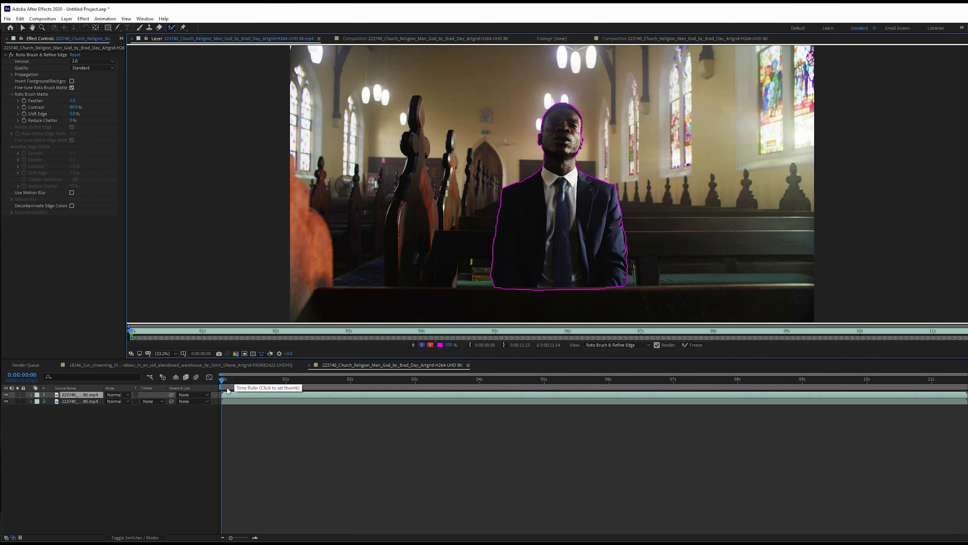
Propagate the man's roto matte up to 0:00:04:00 and return to the Composition panel.
key("space")
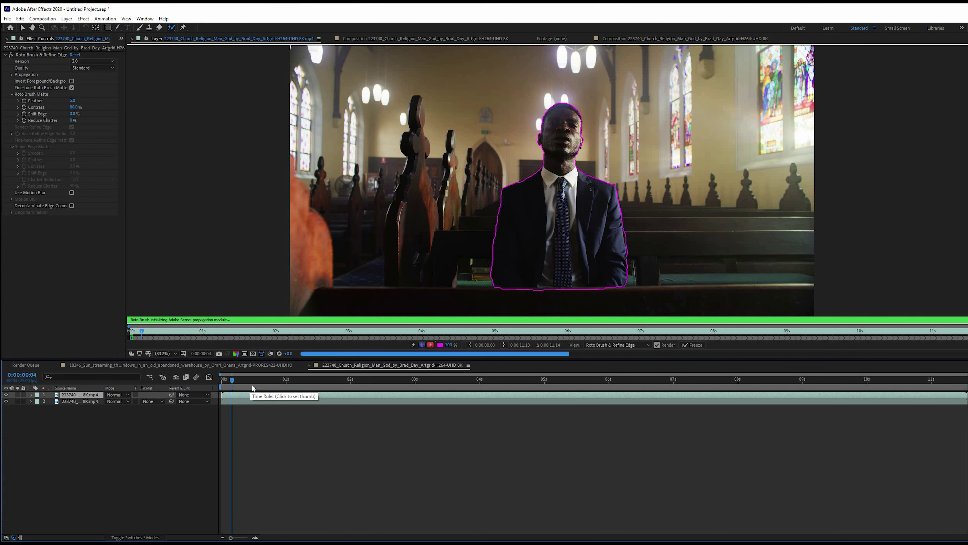
left_click(331, 384)
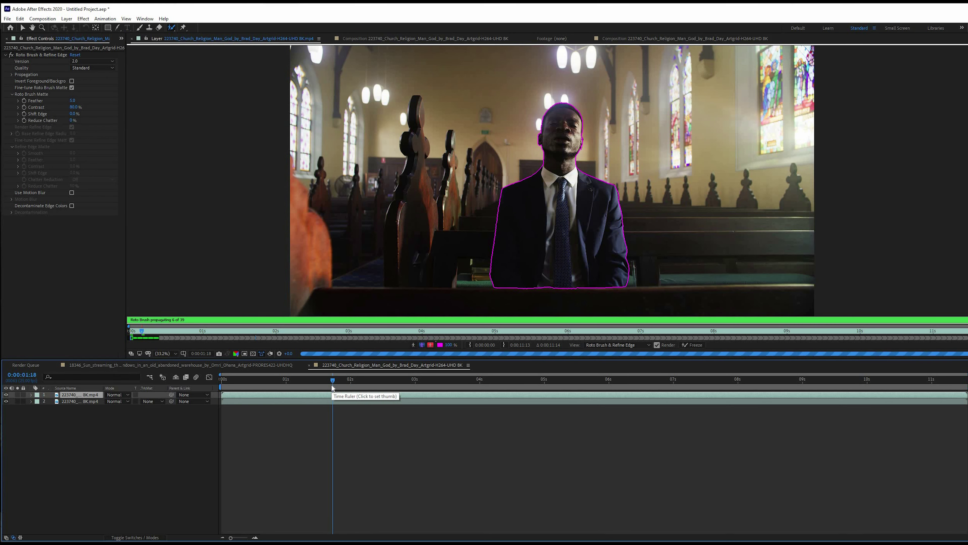
left_click_drag(439, 377, 479, 381)
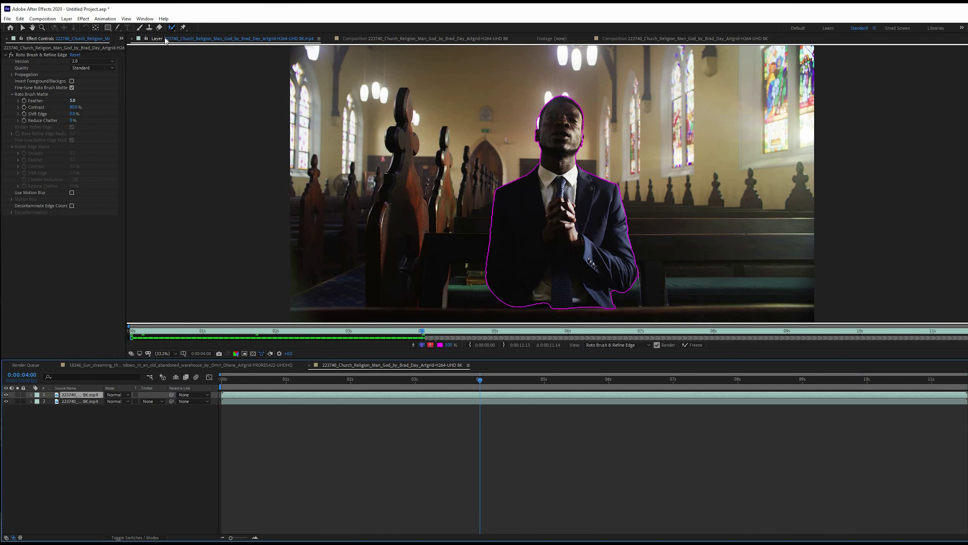
left_click(372, 39)
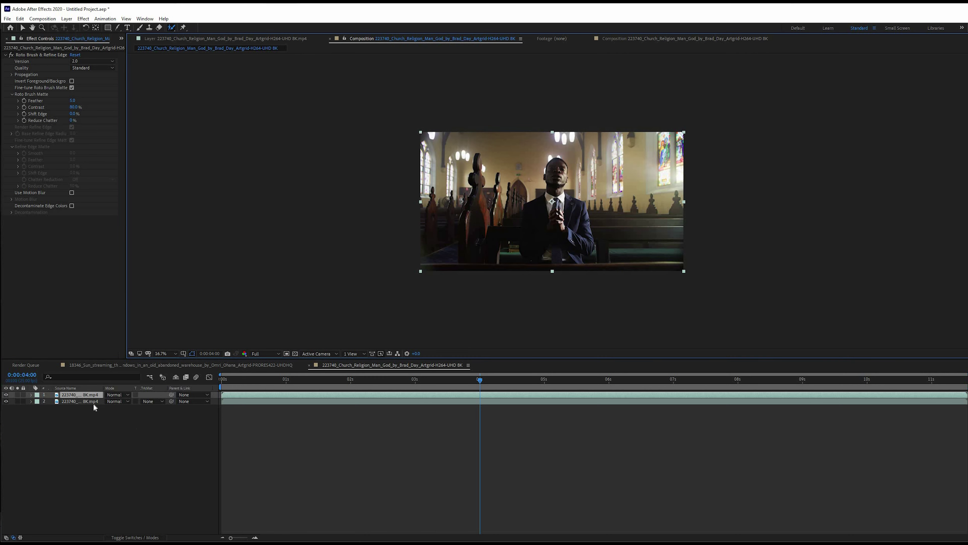
Apply Track Camera to layer 2, the lower church copy, and zoom the view to 33.3%.
left_click(78, 404)
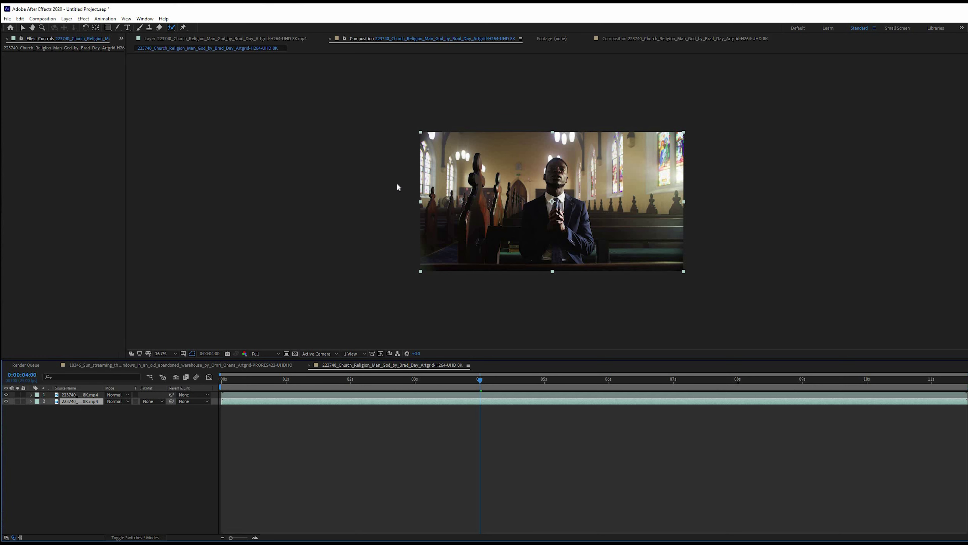
left_click(103, 20)
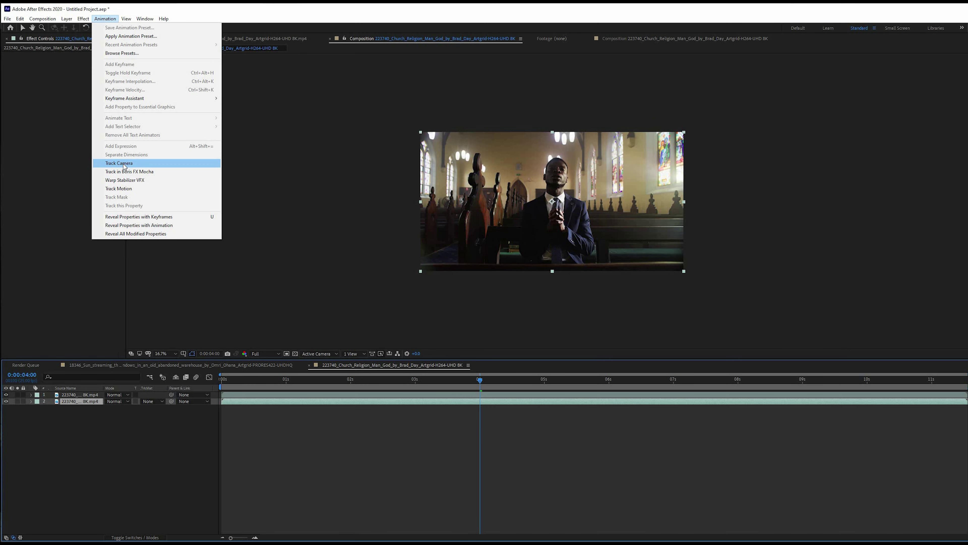
left_click(197, 231)
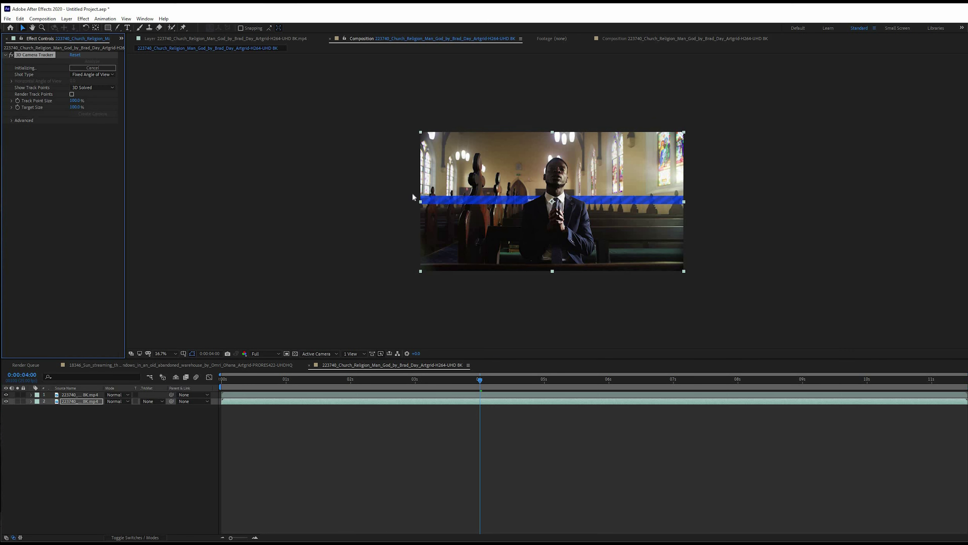
key("period")
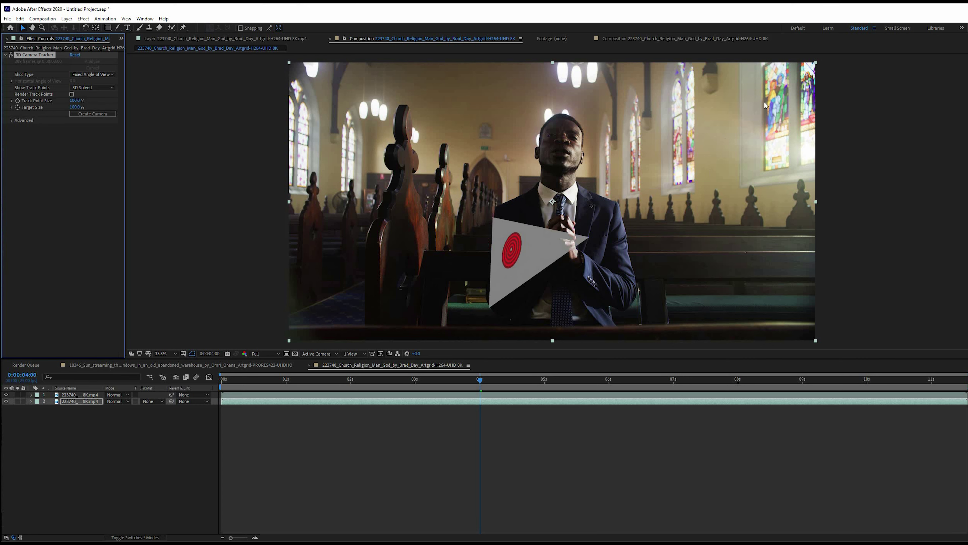
Focus the composition view to pick track points on the right-hand windows.
left_click(770, 92)
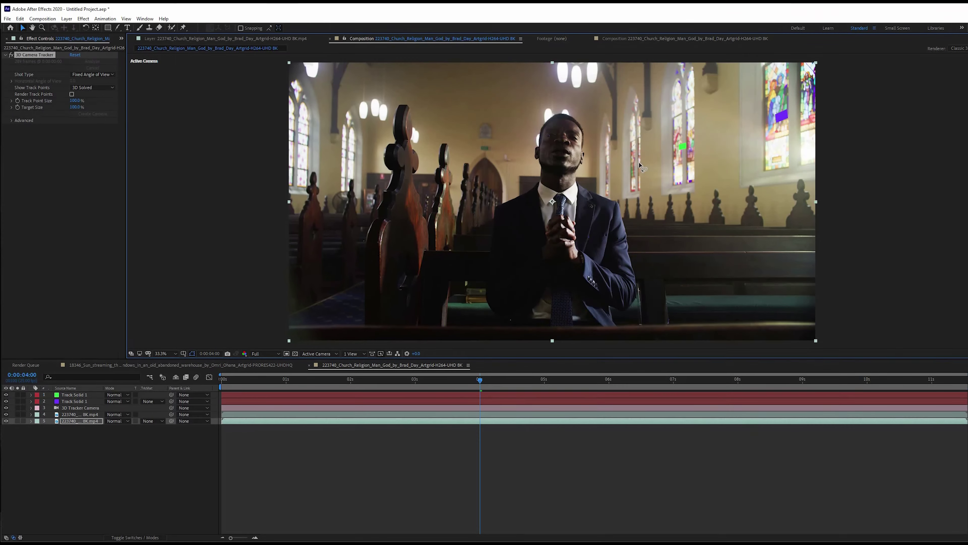
Create two track solids from the selected track points on the right-hand stained-glass windows.
right_click(636, 157)
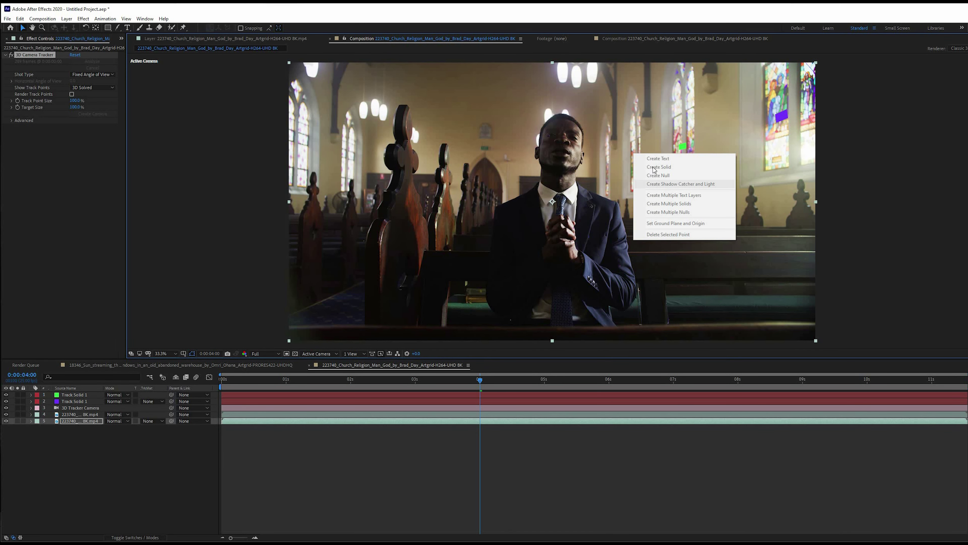
left_click(634, 160)
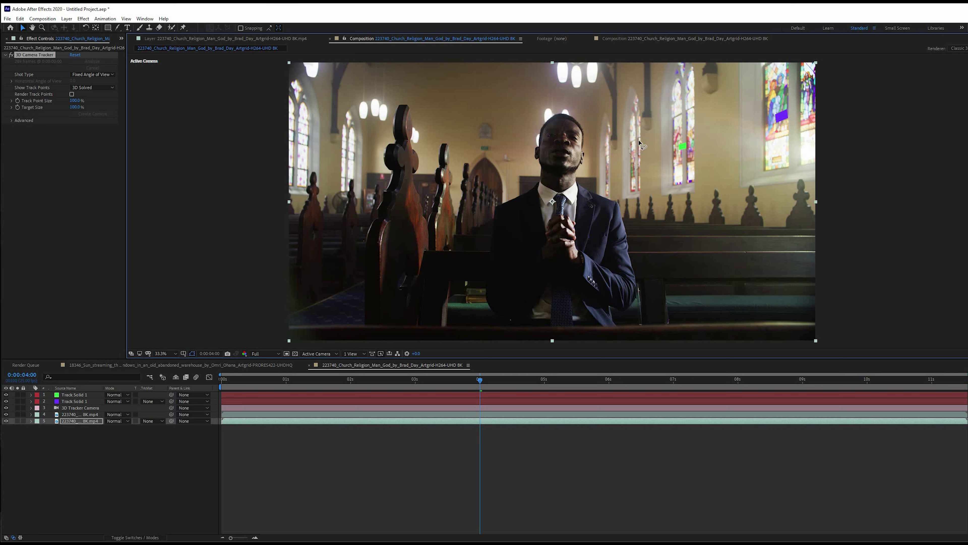
right_click(633, 153)
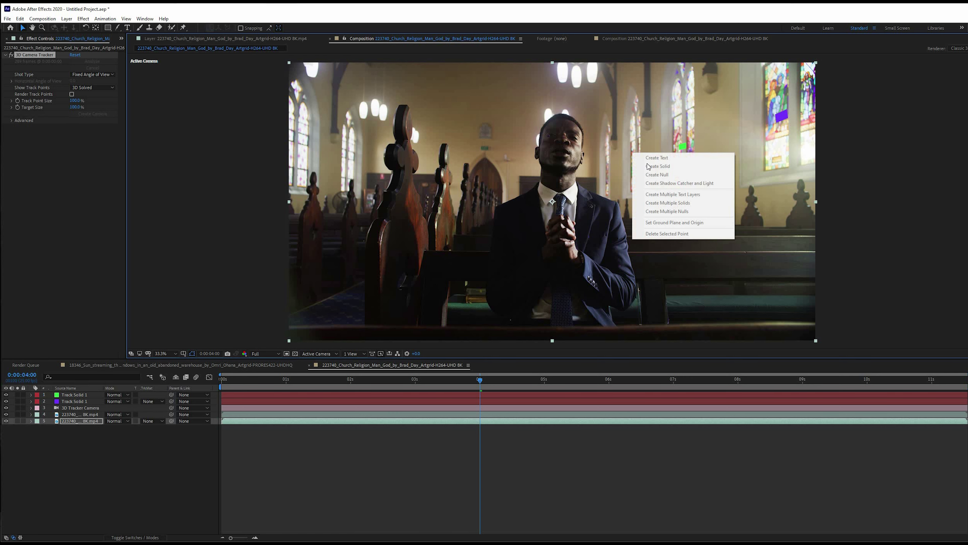
left_click(638, 149)
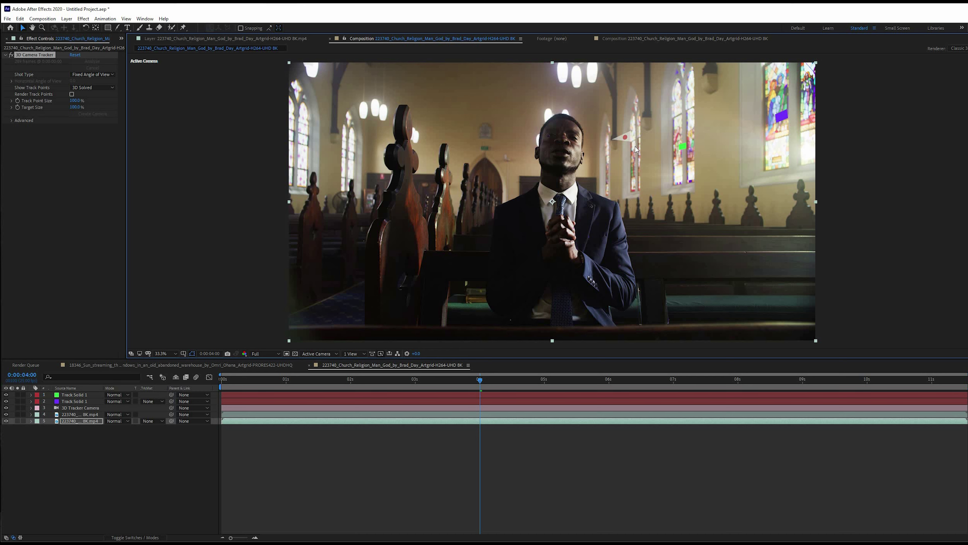
Add C0051.mp4 to the composition, blend it in Screen mode and make it a 3D layer.
left_click(38, 138)
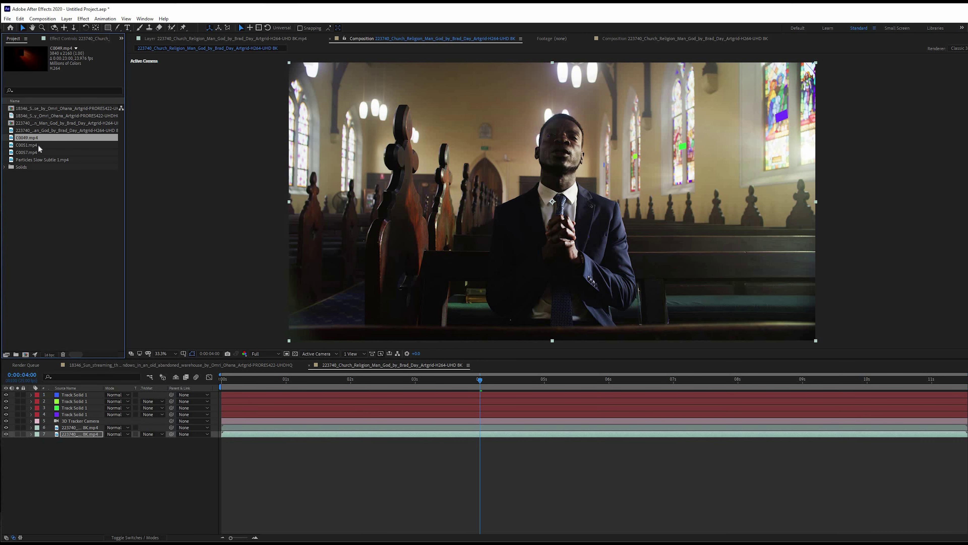
left_click_drag(39, 149, 85, 396)
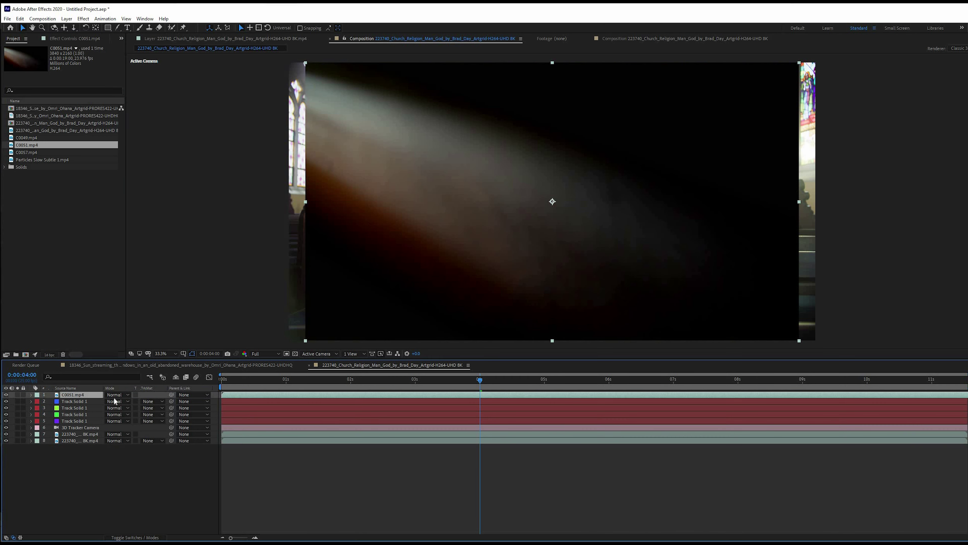
left_click(116, 394)
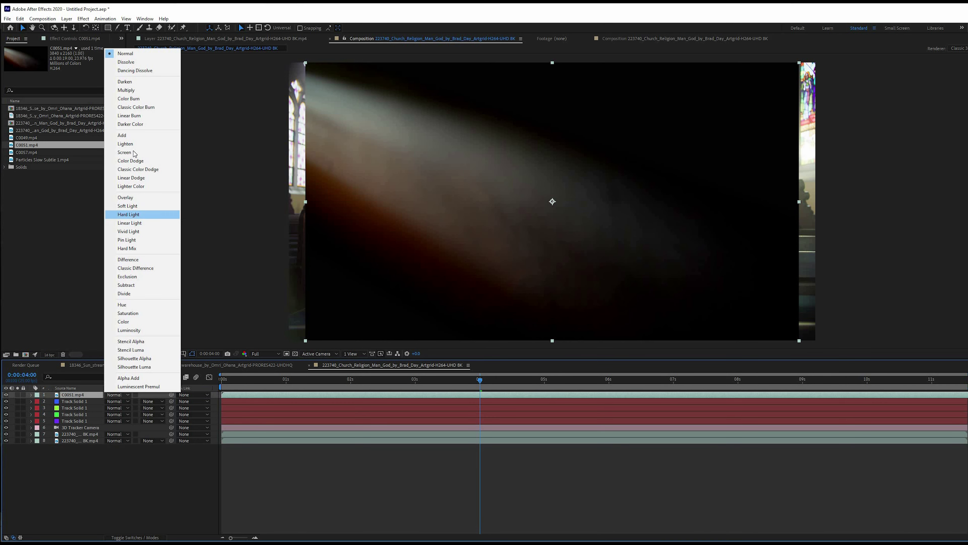
left_click(125, 153)
left_click(135, 537)
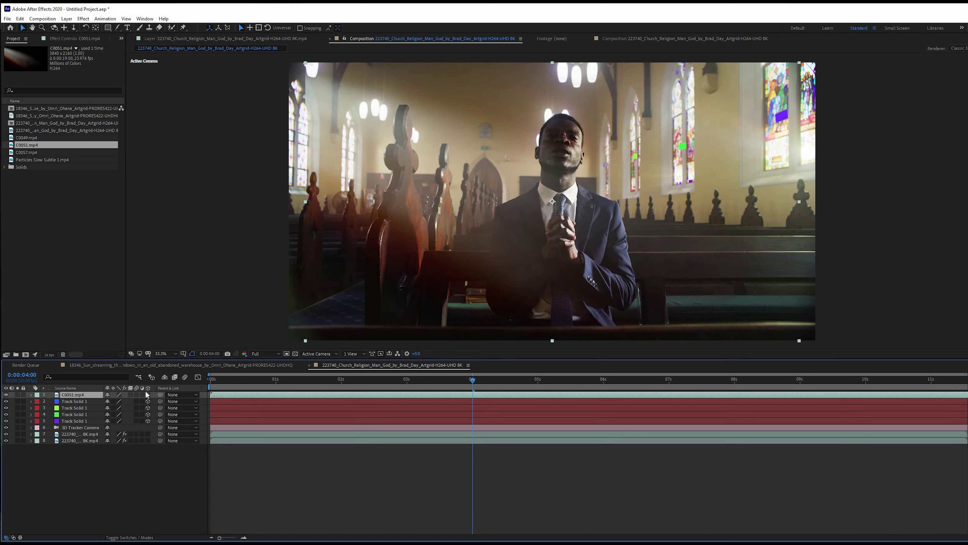
left_click(147, 395)
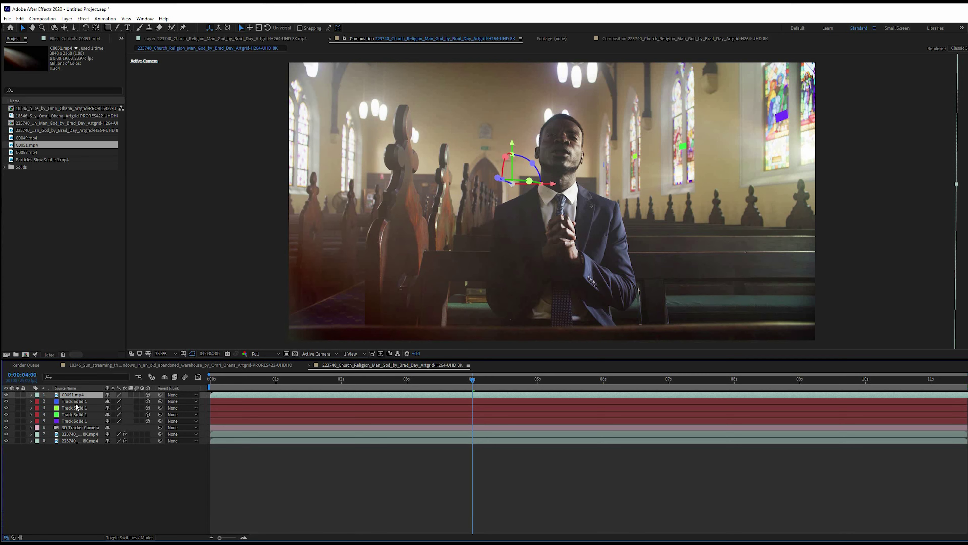
Show the upper-right window track solid's Position and C0051.mp4's Scale values.
left_click(72, 401)
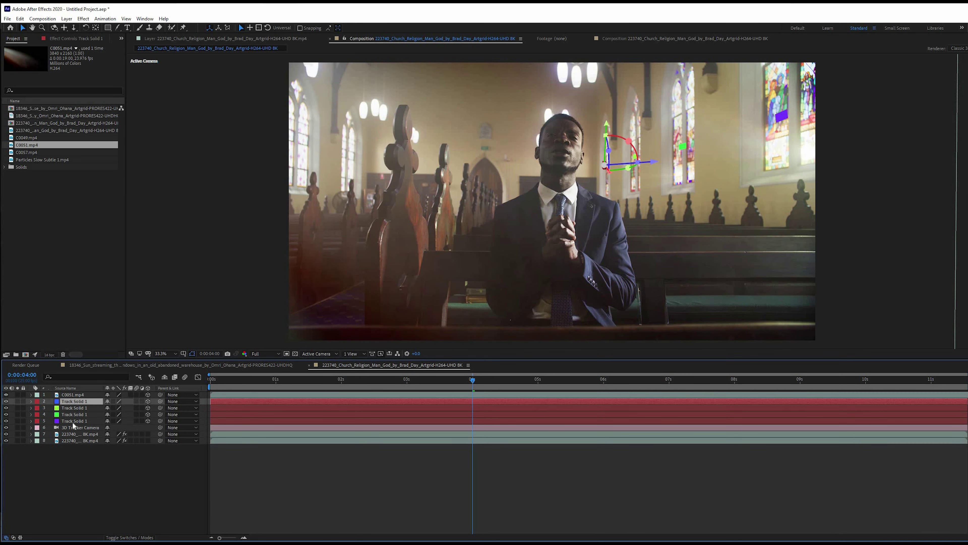
left_click(72, 421)
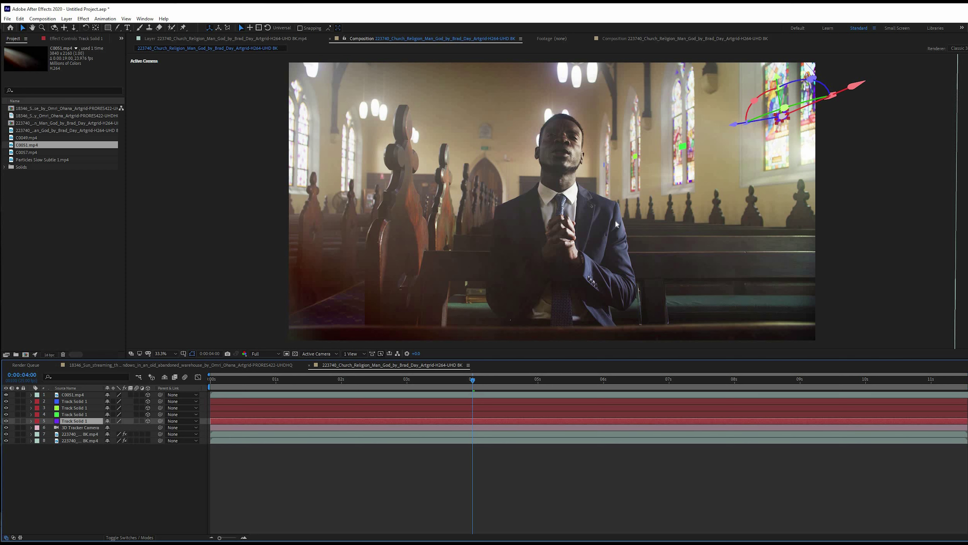
key("p")
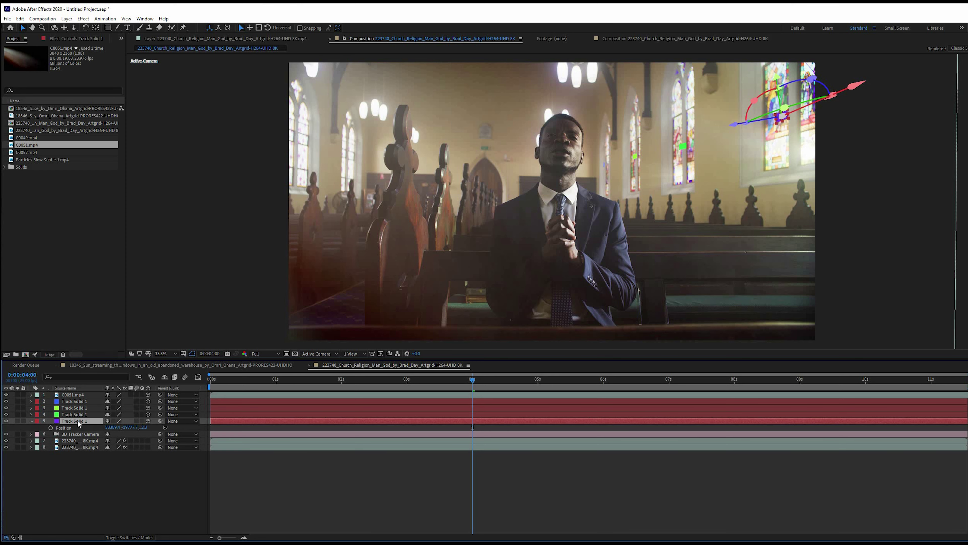
left_click(74, 395)
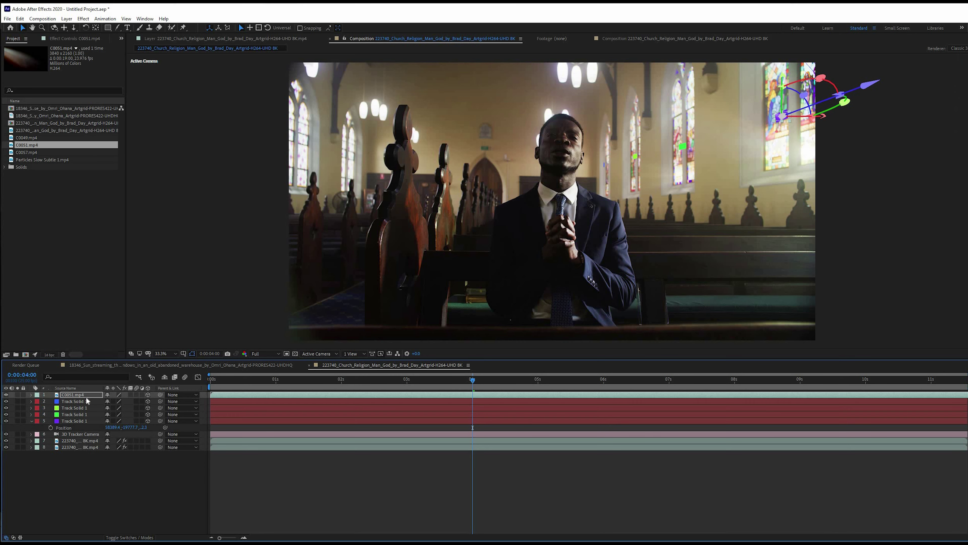
key("s")
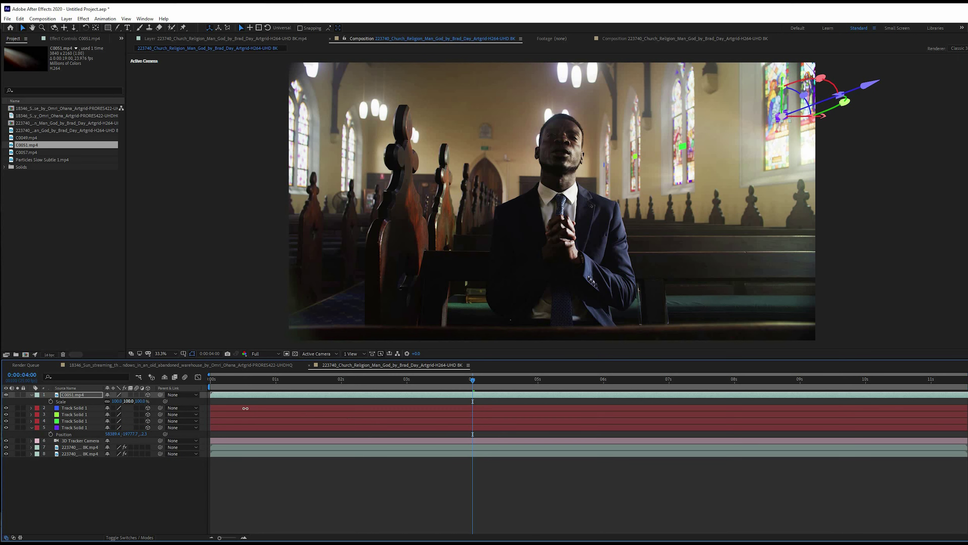
Enlarge C0051.mp4, flipping it horizontally, and move it between the two 223740 8K.mp4 layers.
left_click_drag(667, 454, 965, 455)
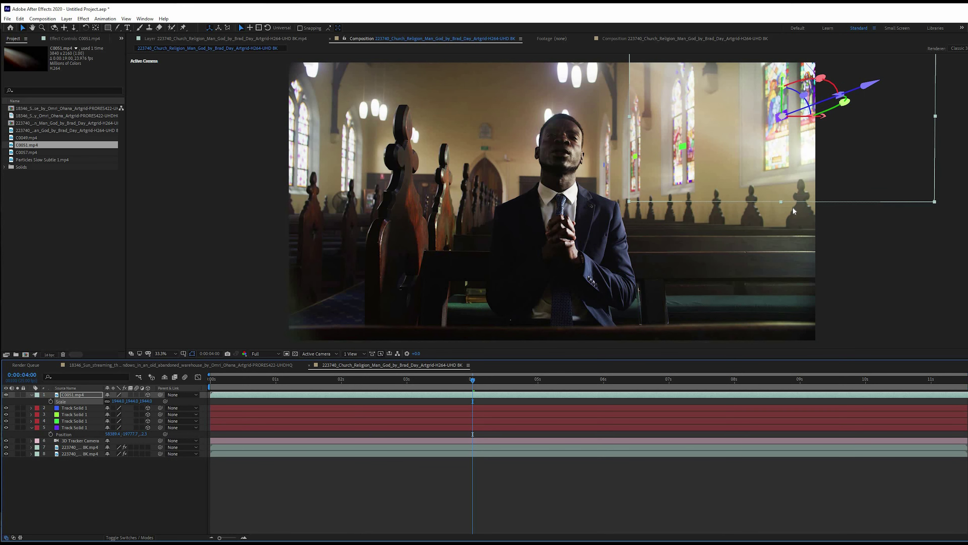
left_click_drag(794, 211, 672, 248)
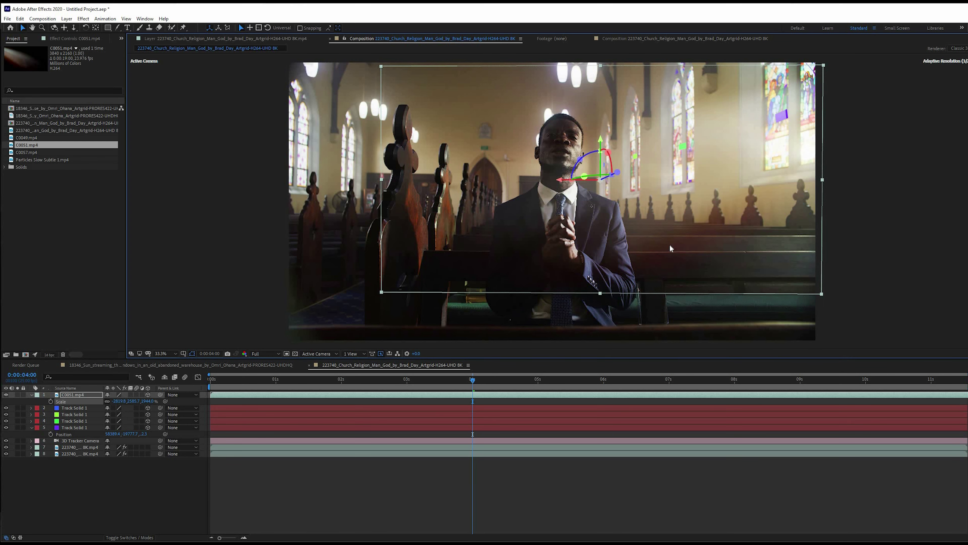
left_click_drag(830, 56, 832, 49)
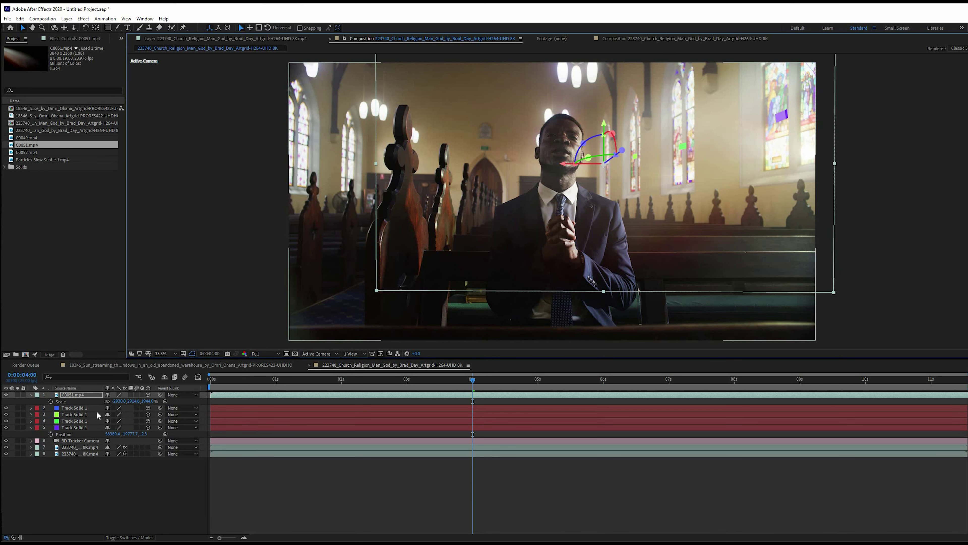
left_click_drag(73, 434, 76, 448)
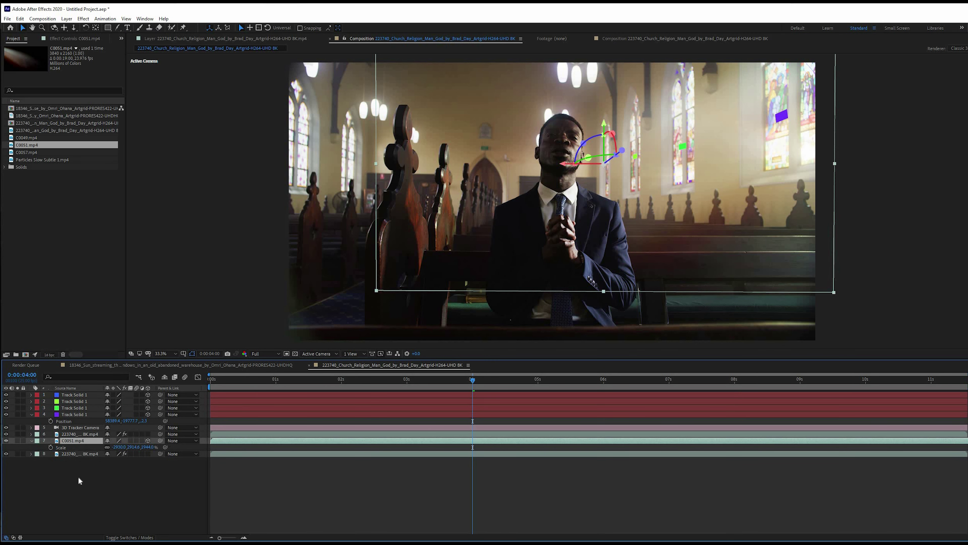
Add a new adjustment layer just above the bottom church clip.
right_click(77, 477)
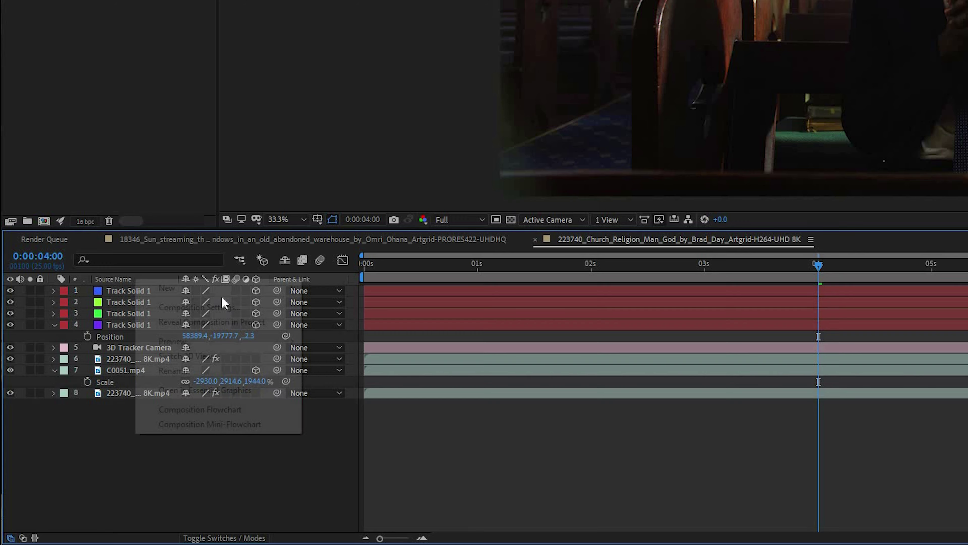
mouse_move(134, 392)
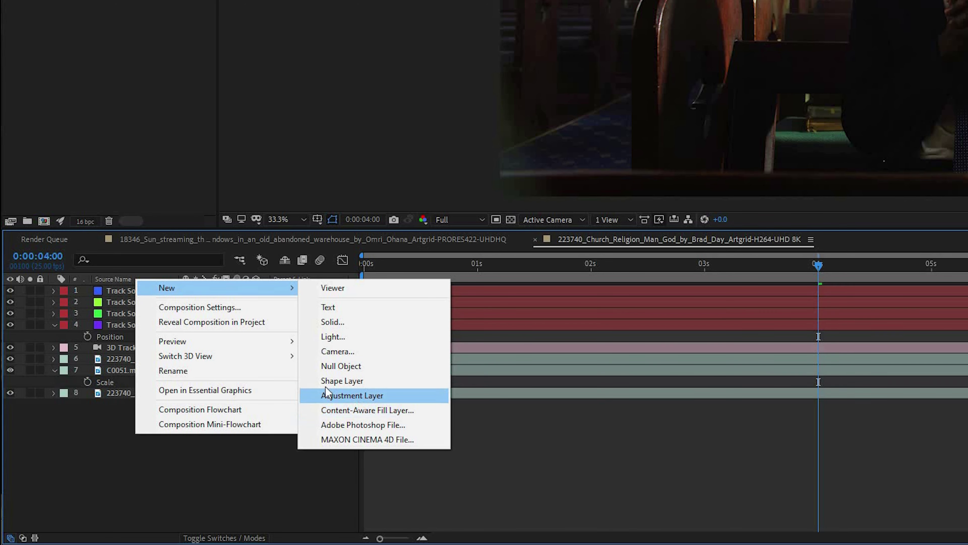
left_click(326, 395)
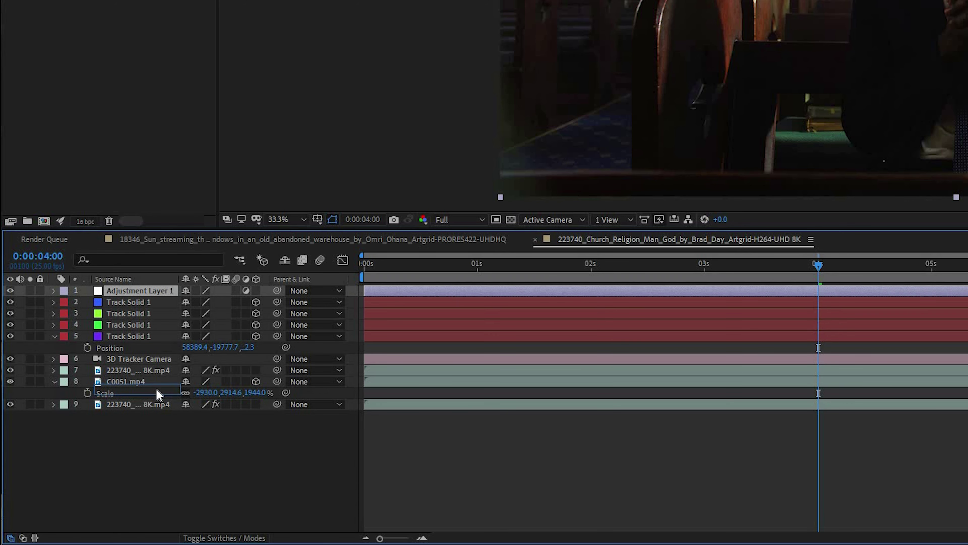
left_click_drag(159, 394, 158, 395)
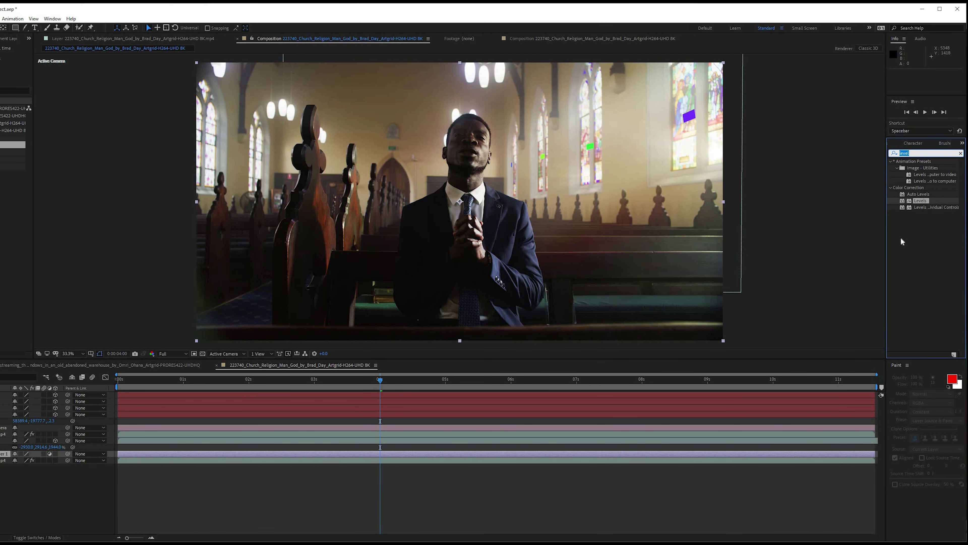
Apply Lumetri Color to the adjustment layer with exposure -1.5 and highlights raised to 80.
type("lumetr")
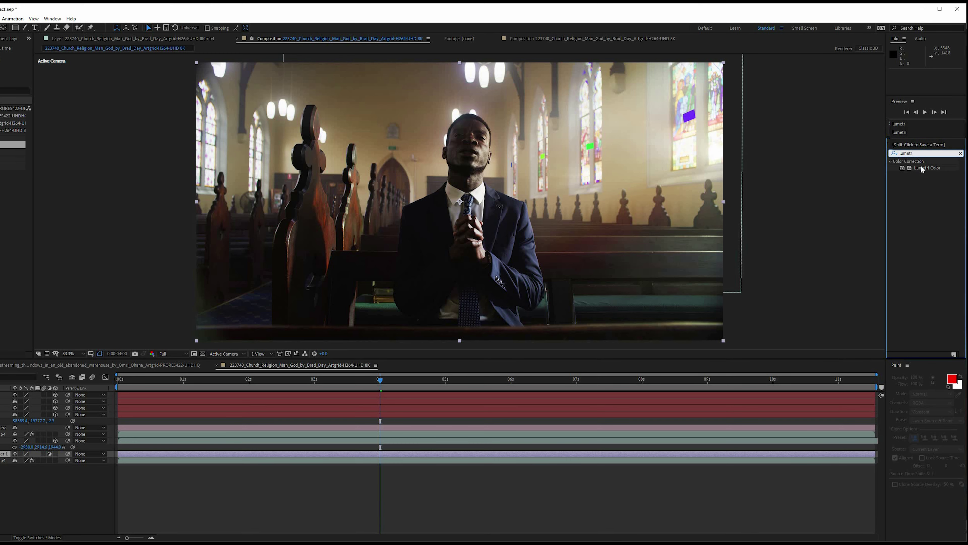
double_click(920, 166)
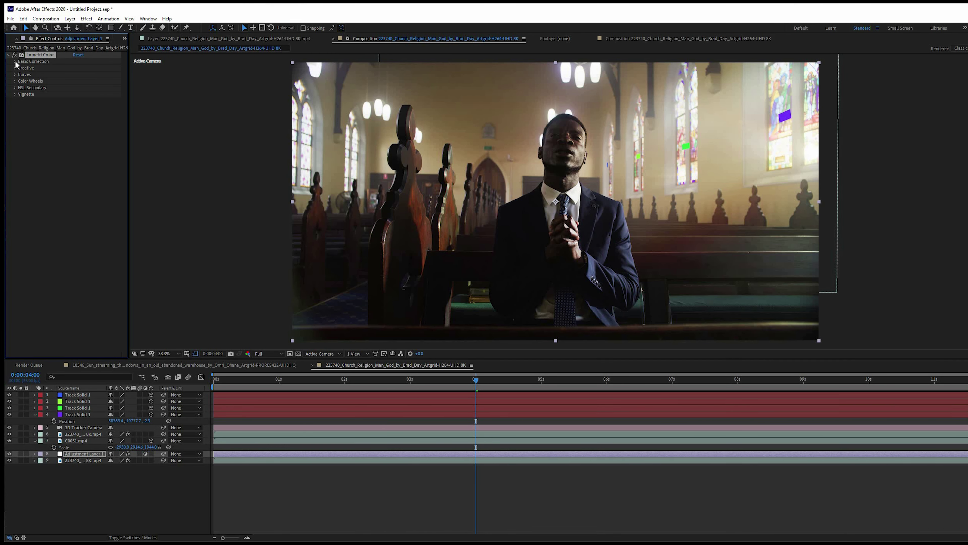
left_click(15, 62)
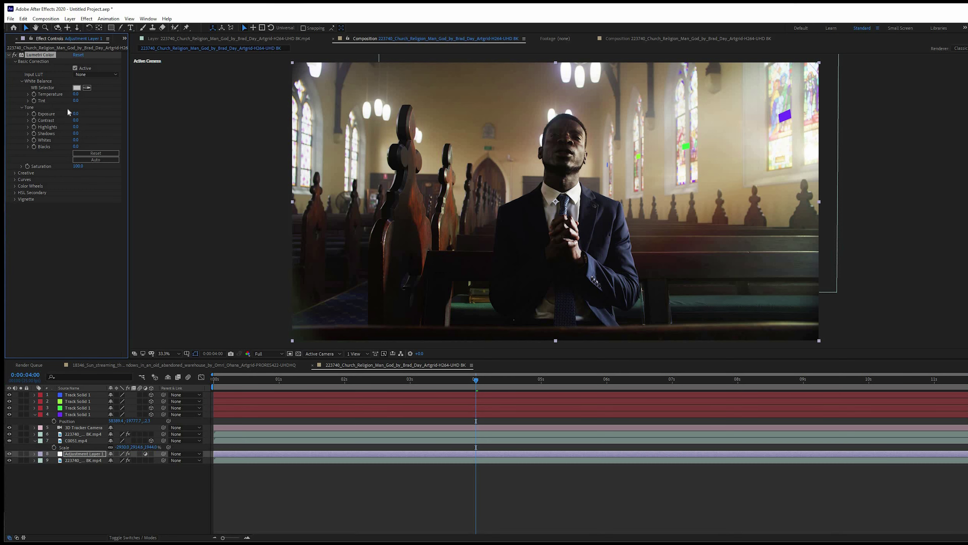
left_click_drag(72, 113, 72, 114)
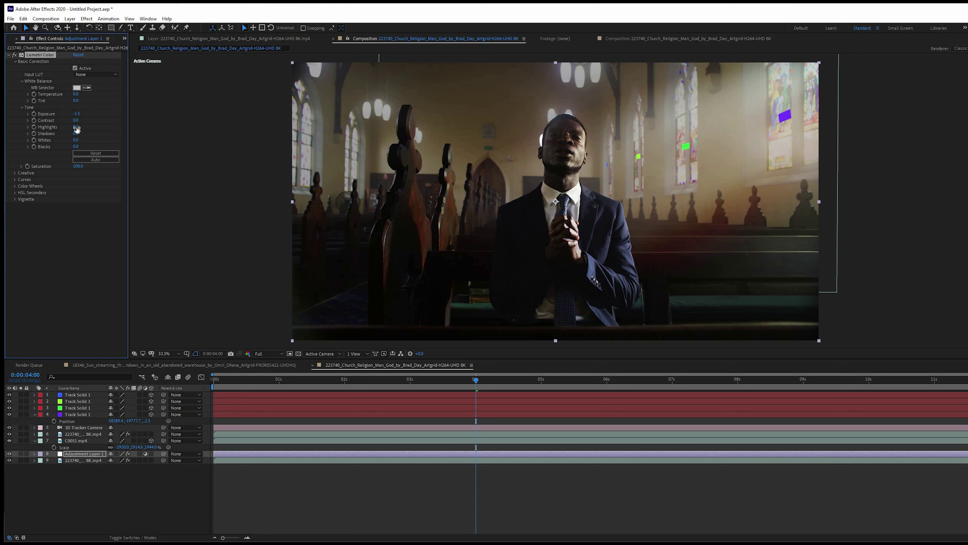
left_click_drag(93, 127, 82, 155)
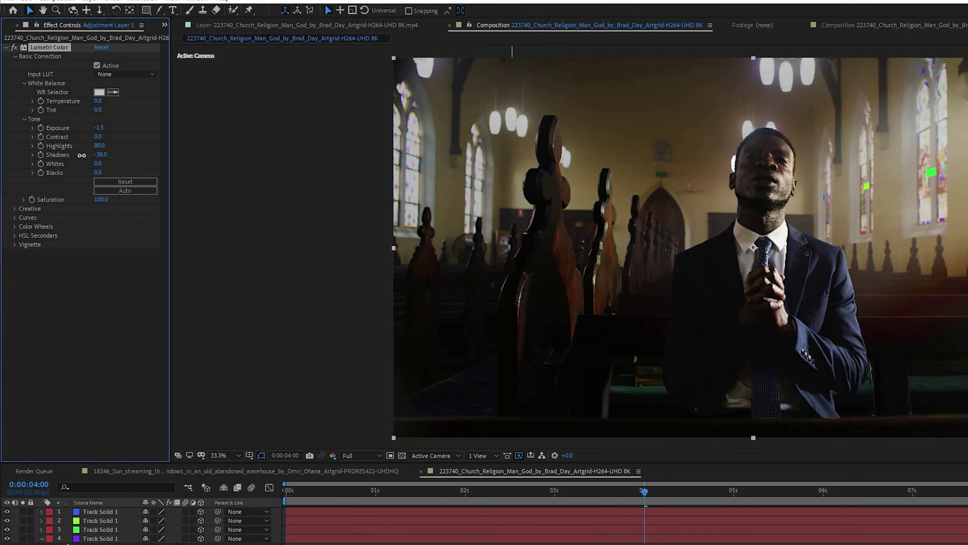
left_click(15, 208)
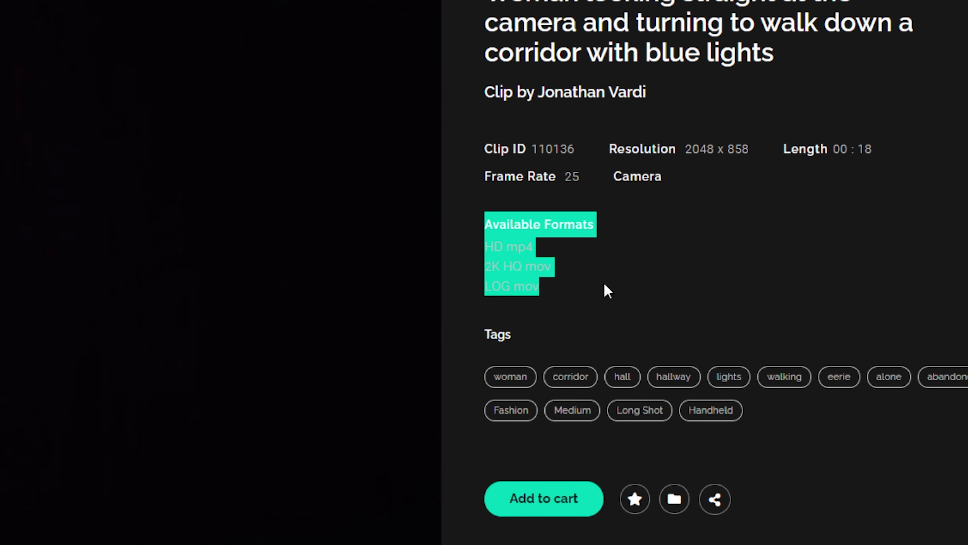
Deselect the Available Formats text on the corridor clip's page.
left_click(707, 160)
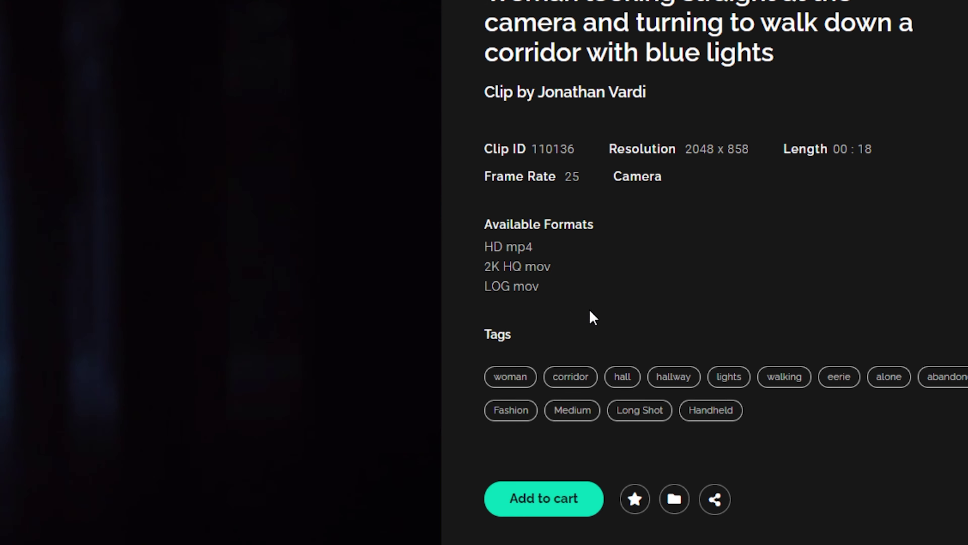